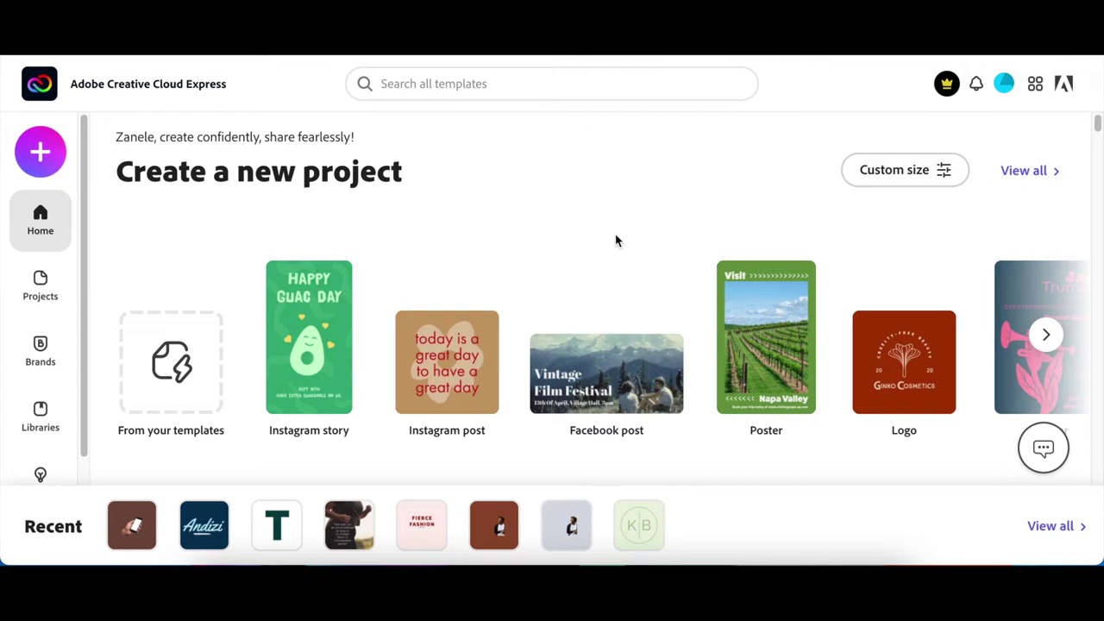
# - Search the Creative Cloud Express templates for 'music poster'
pyautogui.click(406, 86)
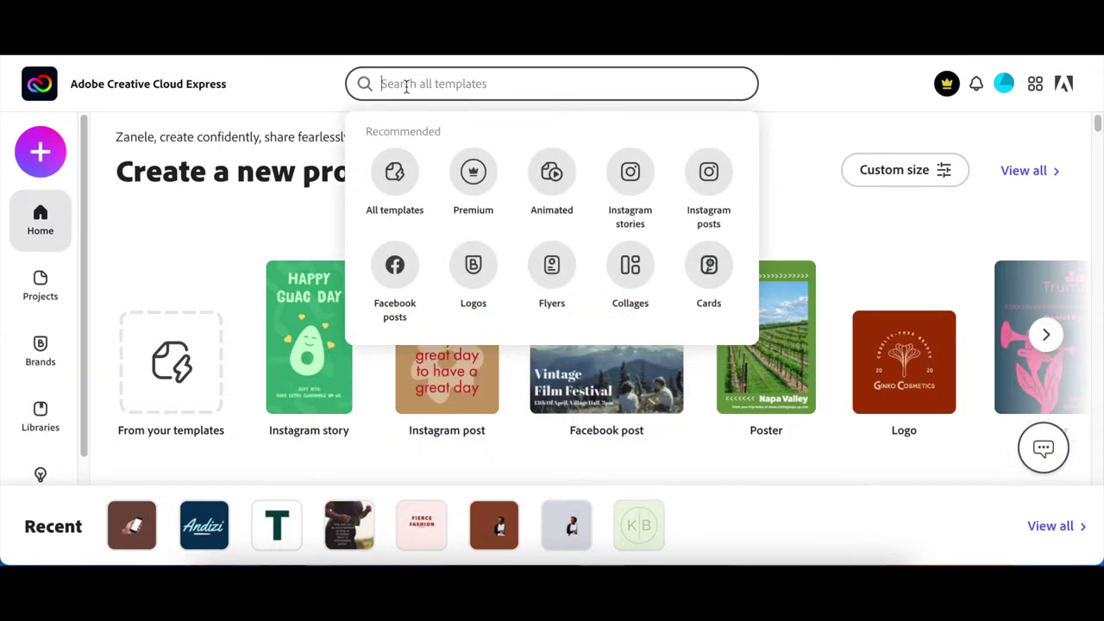
pyautogui.write('poster')
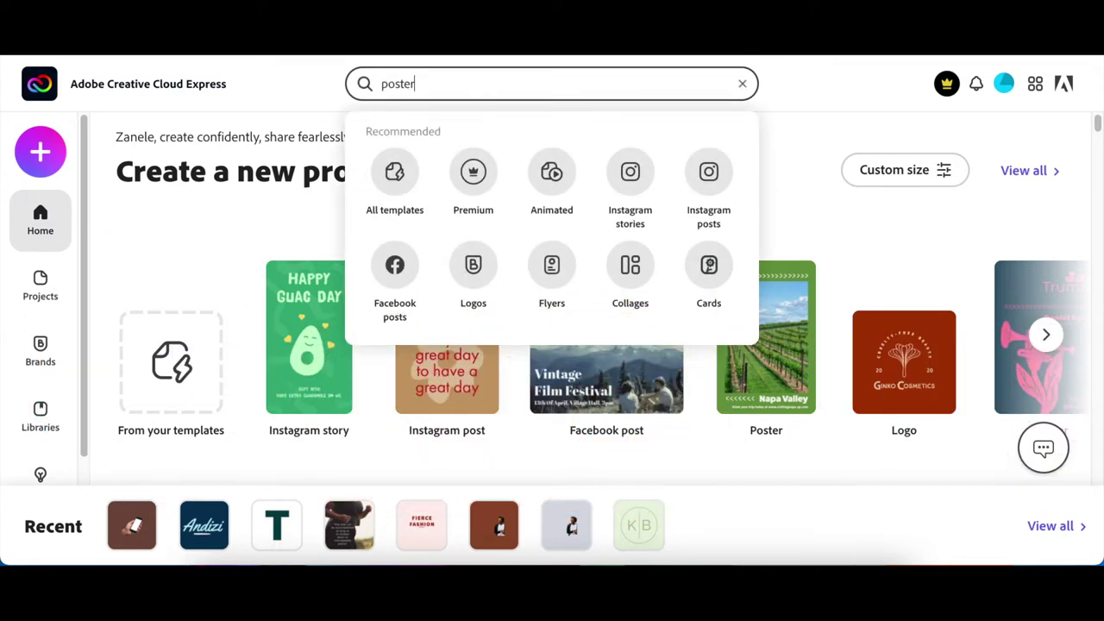
pyautogui.press('BackSpace')
pyautogui.press('BackSpace')
pyautogui.press('BackSpace')
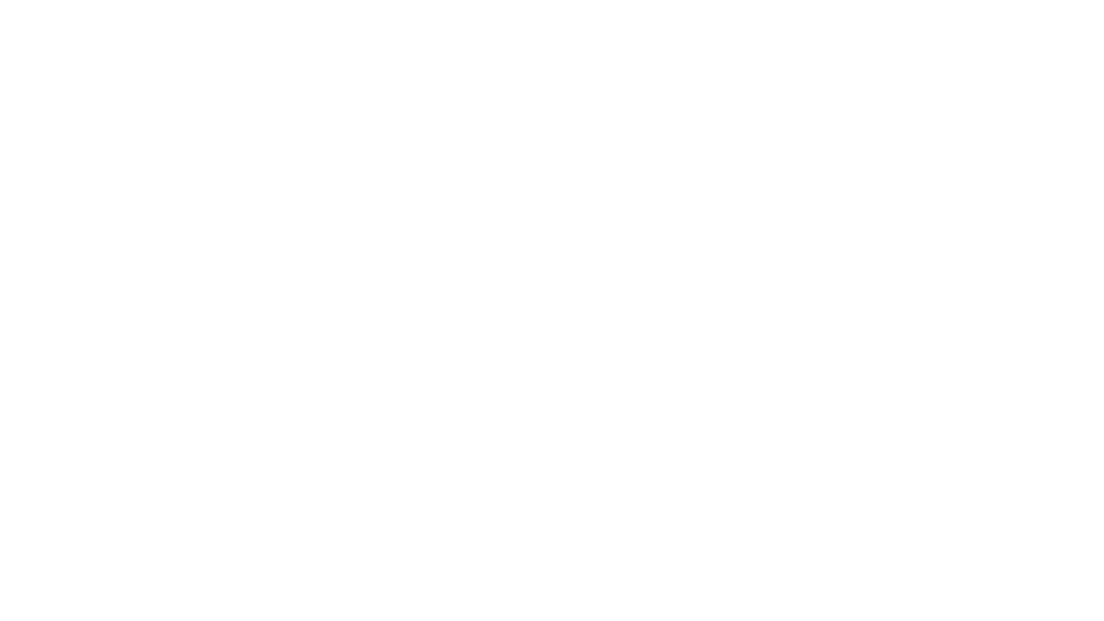
pyautogui.write('music poster')
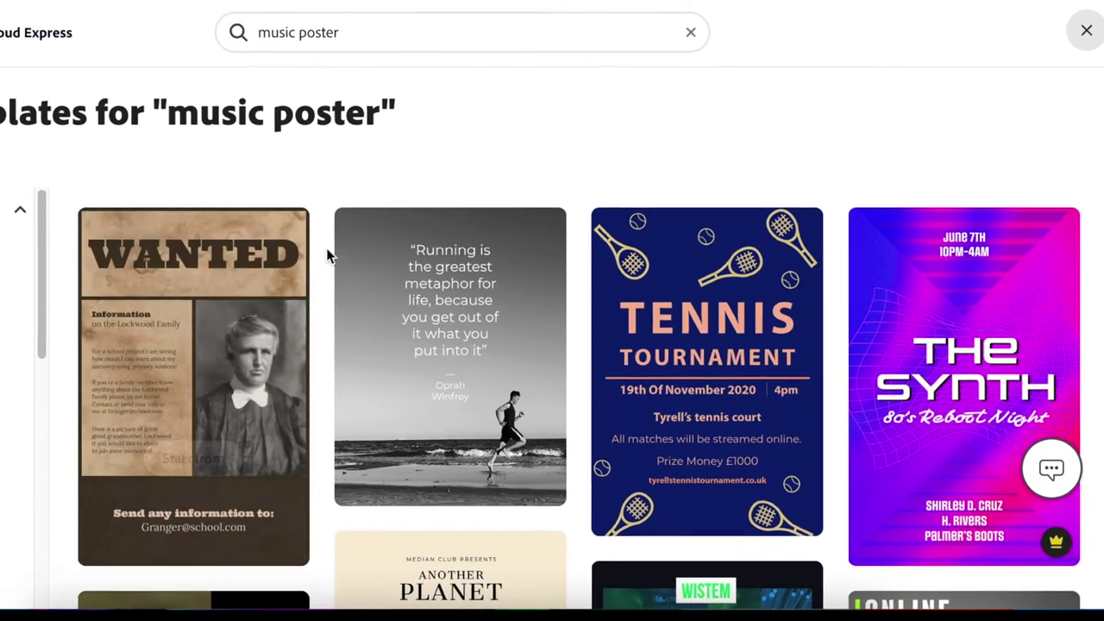
# - Scroll through the 4,322 music poster template results
pyautogui.moveTo(350, 276)
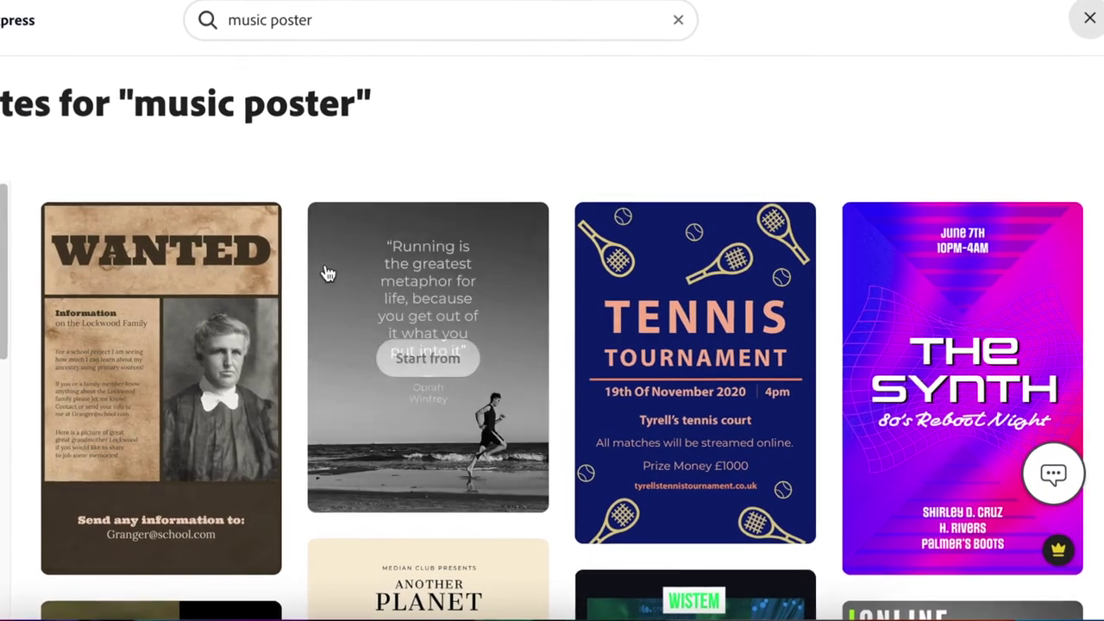
pyautogui.scroll(-3, 326, 297)
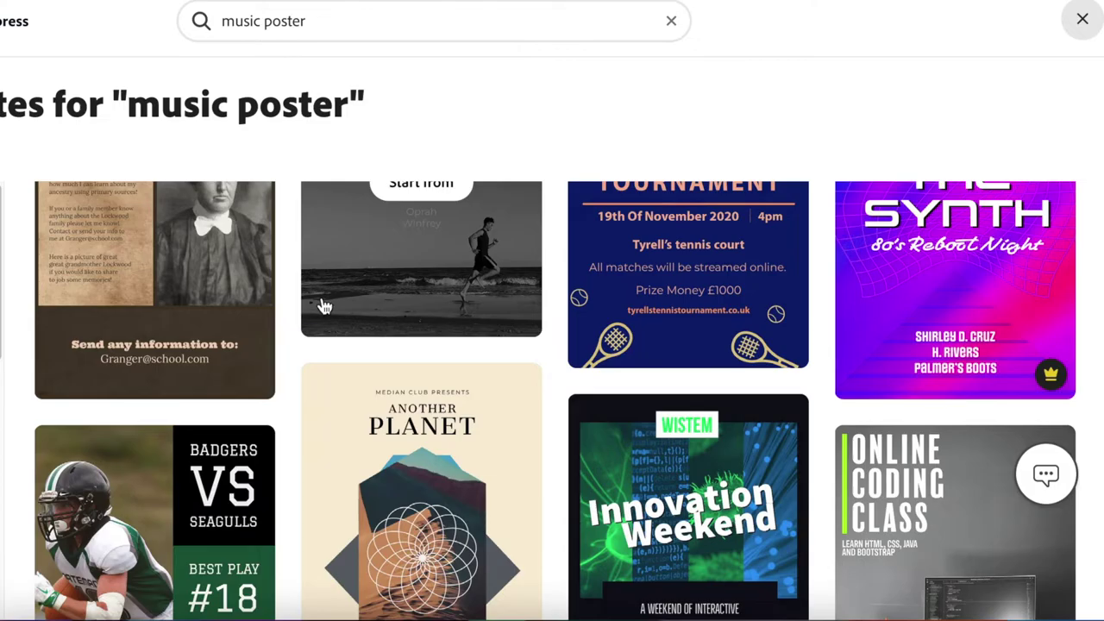
pyautogui.scroll(-5, 324, 306)
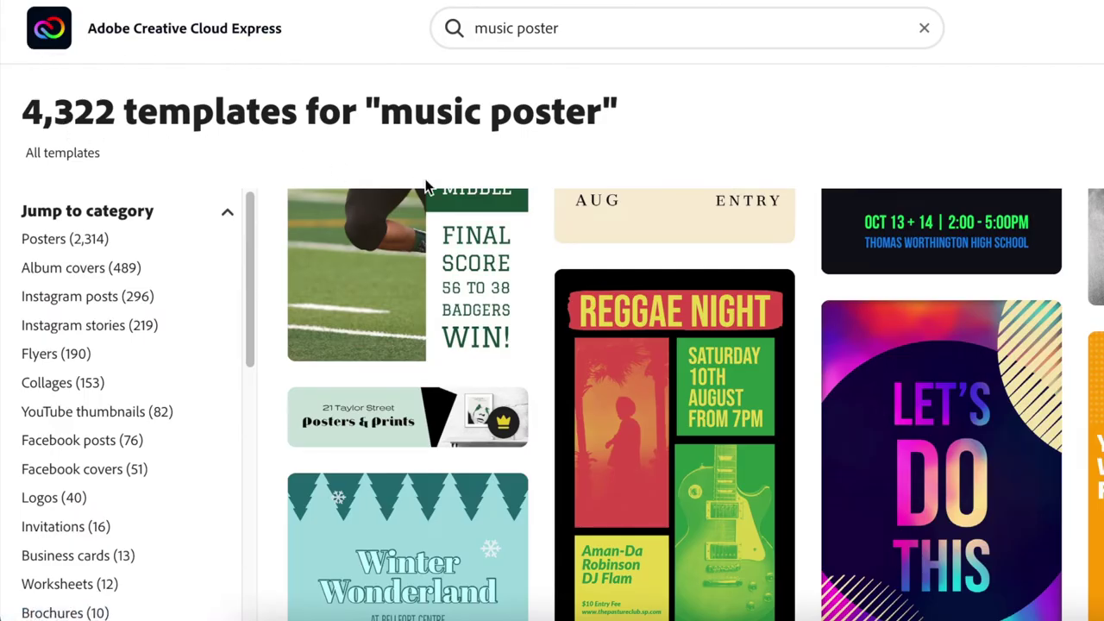
pyautogui.scroll(-3, 516, 304)
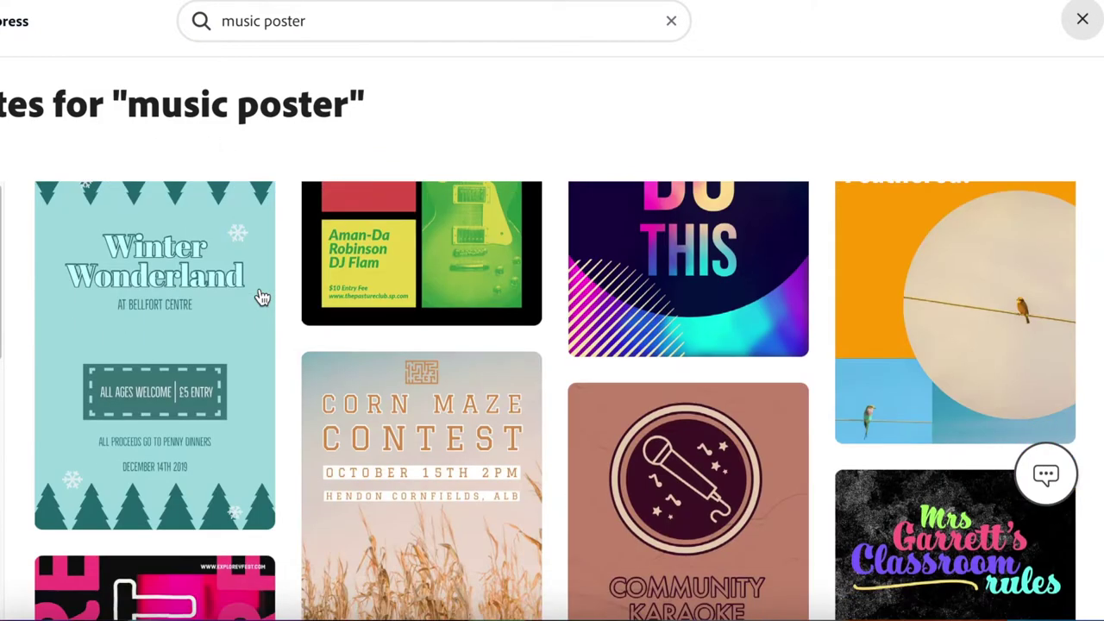
pyautogui.scroll(2, 515, 303)
pyautogui.scroll(1, 262, 296)
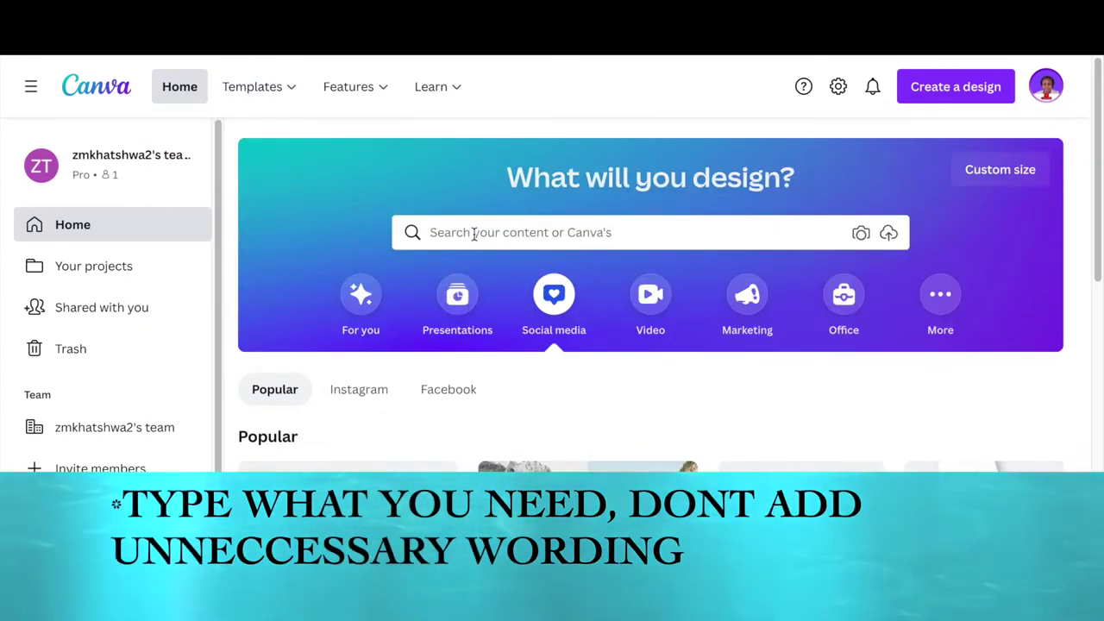
# - Search Canva templates for 'music poster' and scroll down to the Party Night design
pyautogui.click(475, 232)
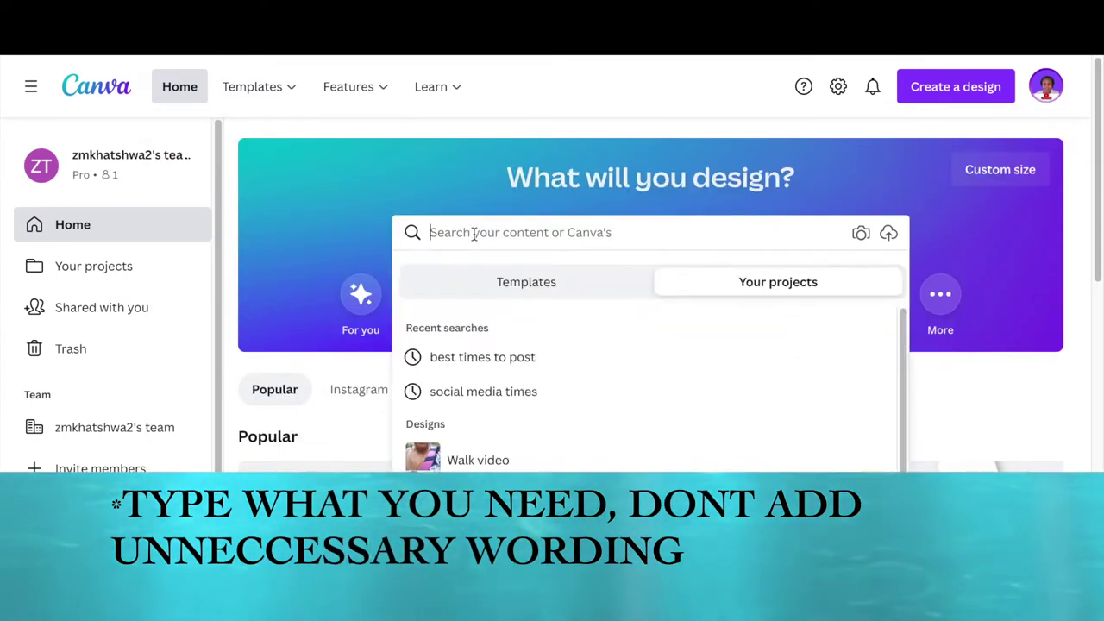
pyautogui.write('mus')
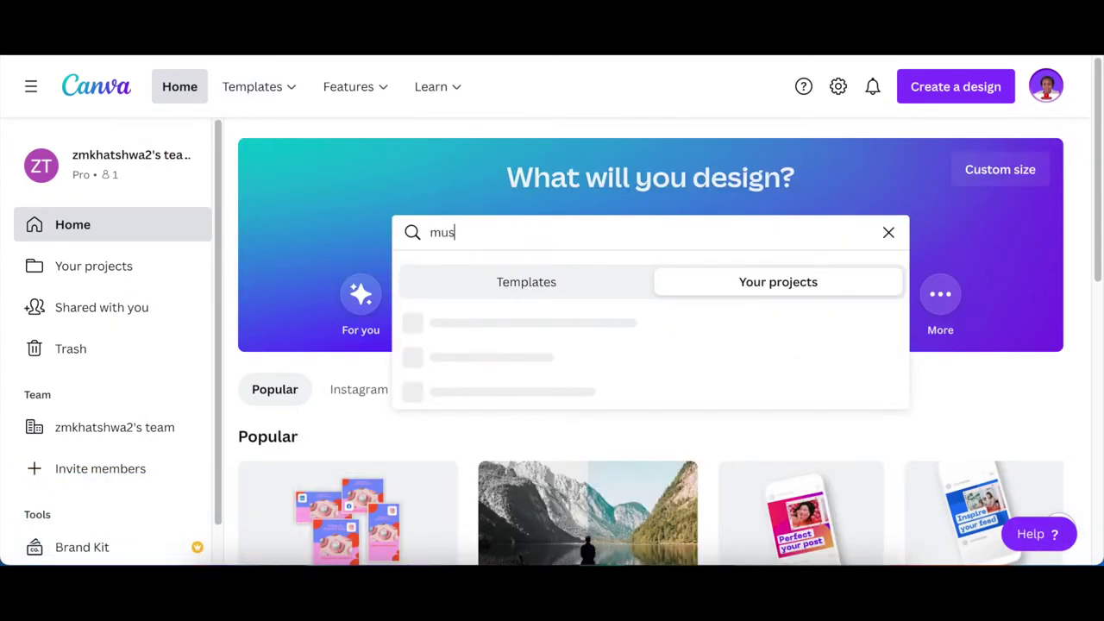
pyautogui.write('ic poster')
pyautogui.press('Return')
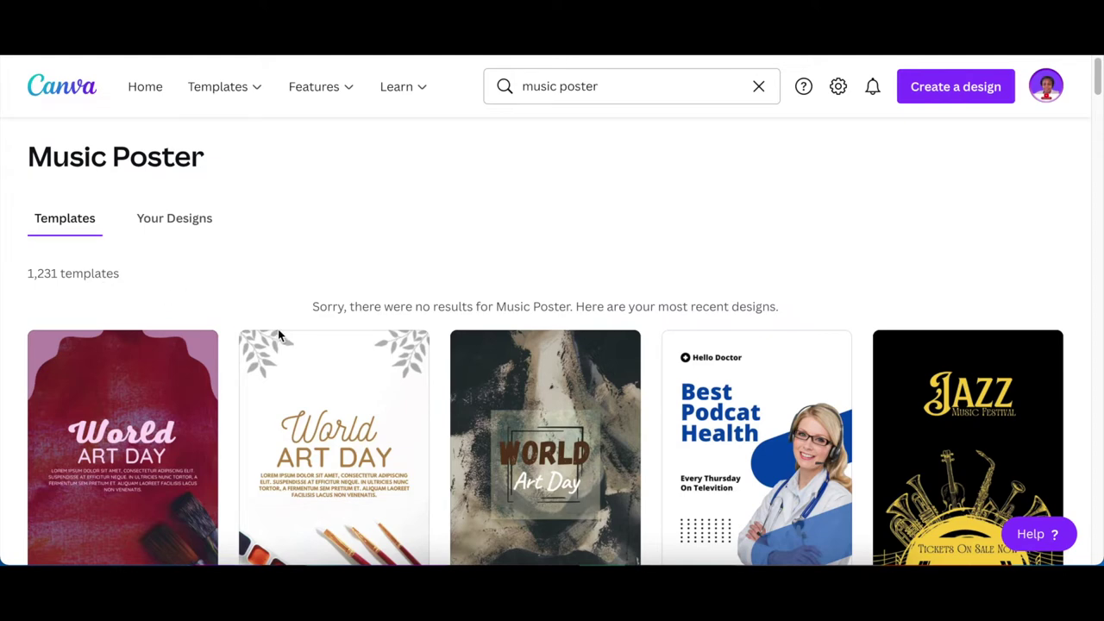
pyautogui.scroll(-5, 278, 334)
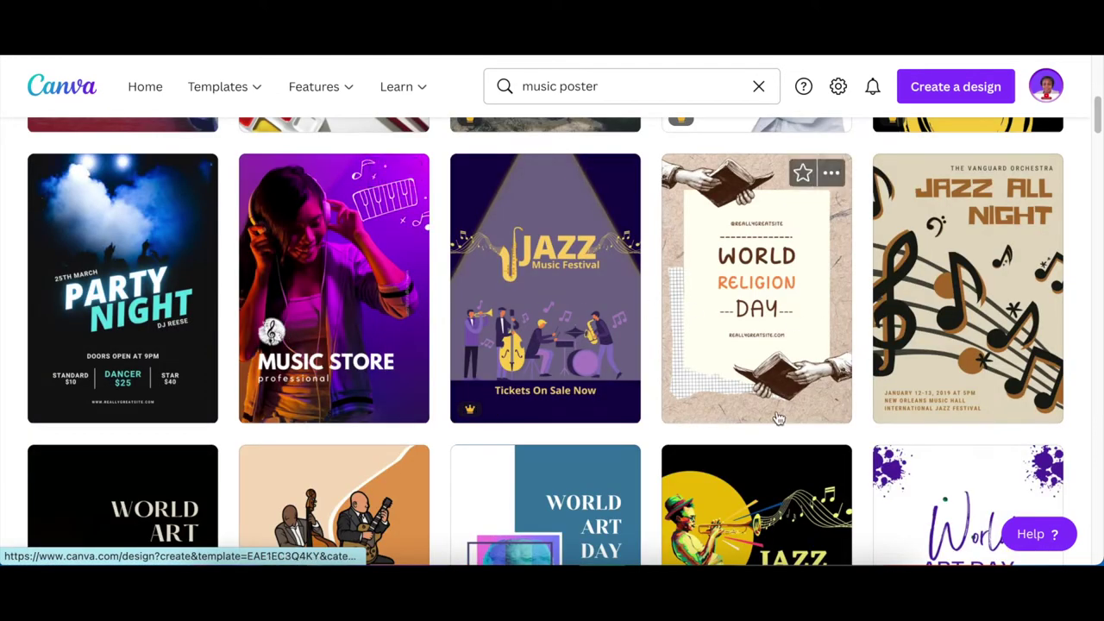
pyautogui.click(560, 86)
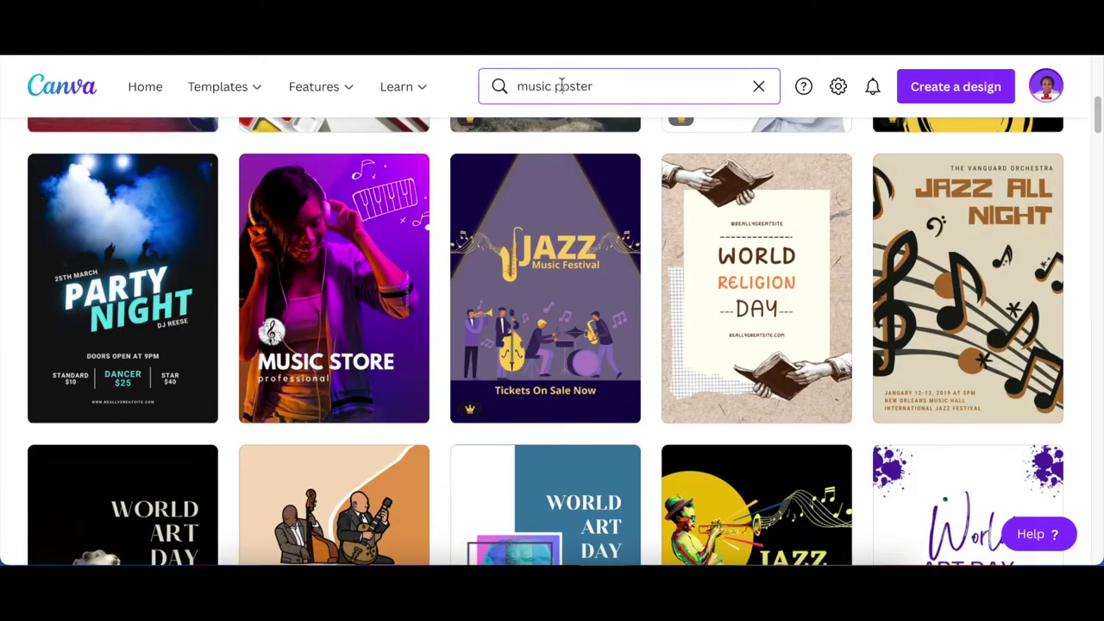
pyautogui.moveTo(537, 86); pyautogui.dragTo(481, 93)
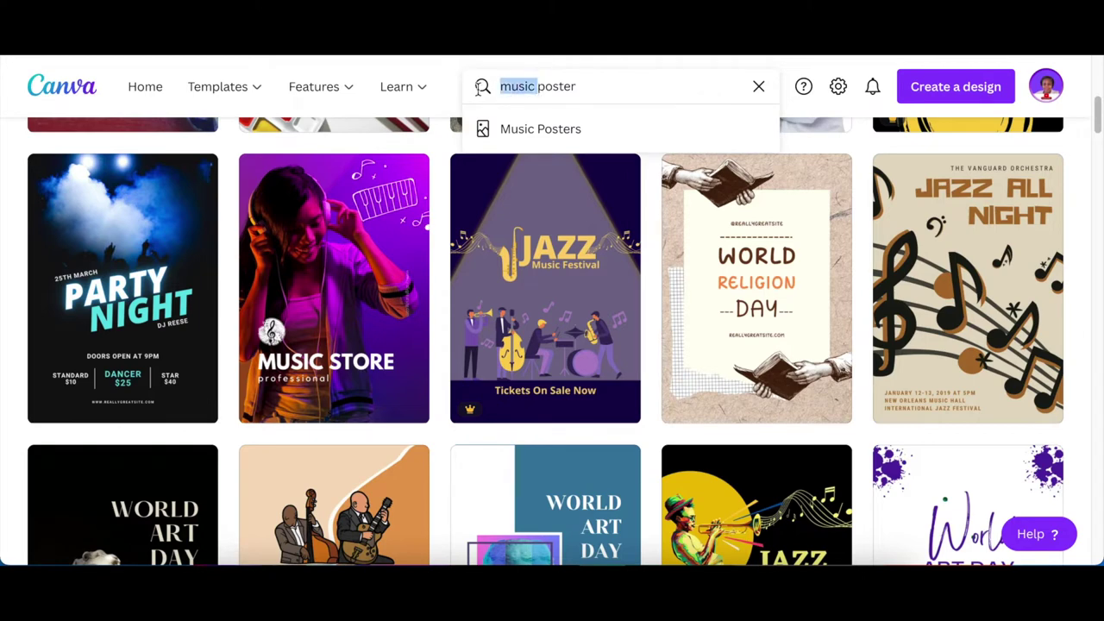
pyautogui.press('BackSpace')
pyautogui.press('Return')
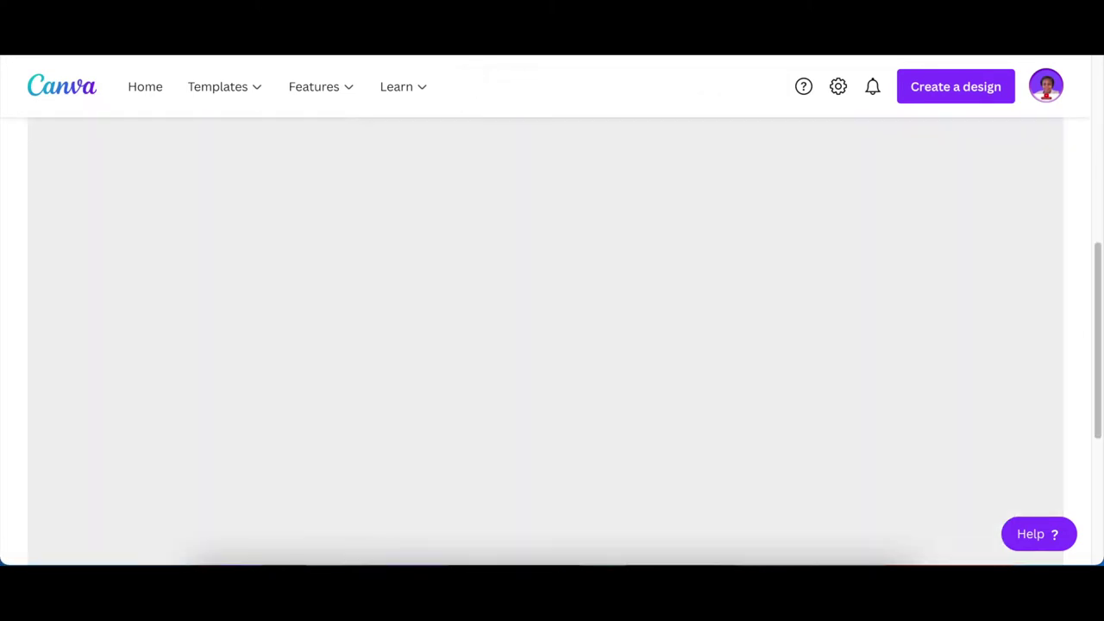
pyautogui.scroll(-8, 508, 291)
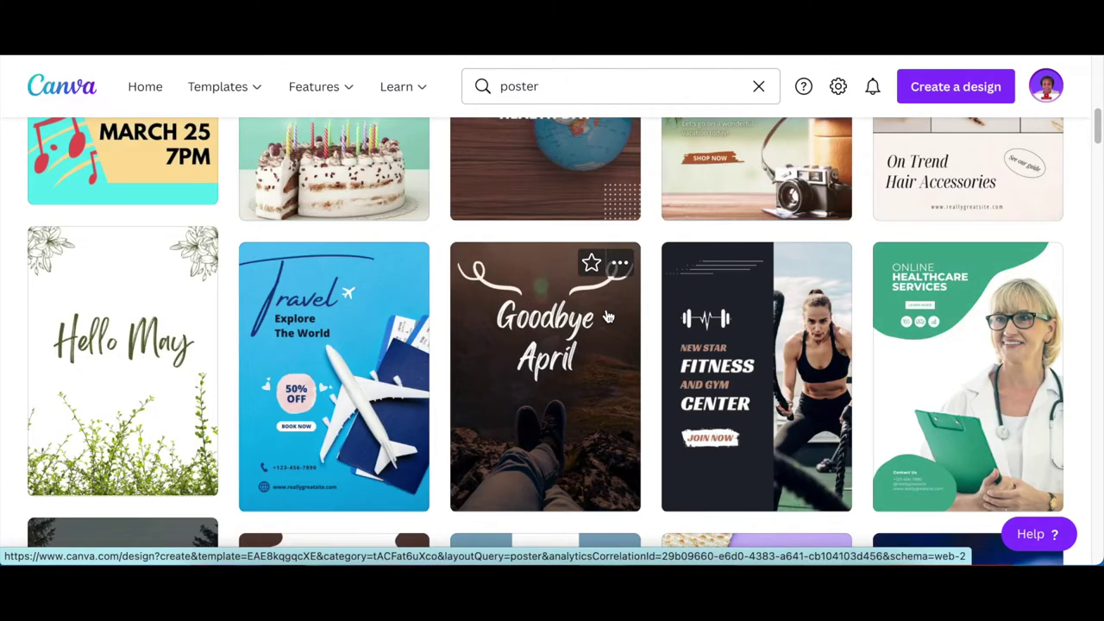
pyautogui.scroll(8, 569, 258)
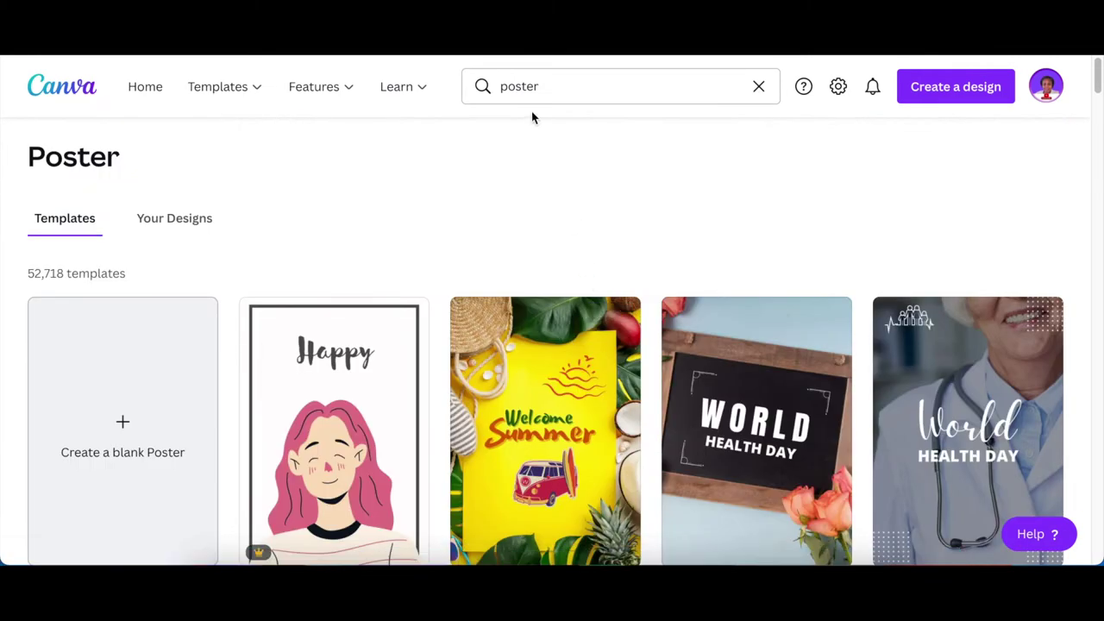
pyautogui.click(502, 87)
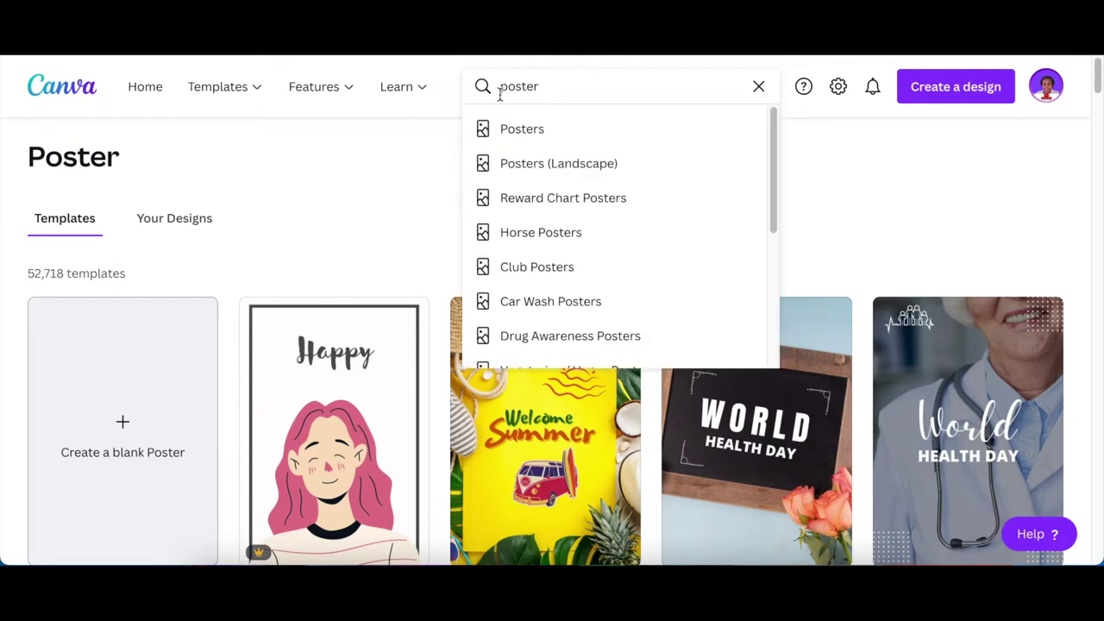
pyautogui.write('music')
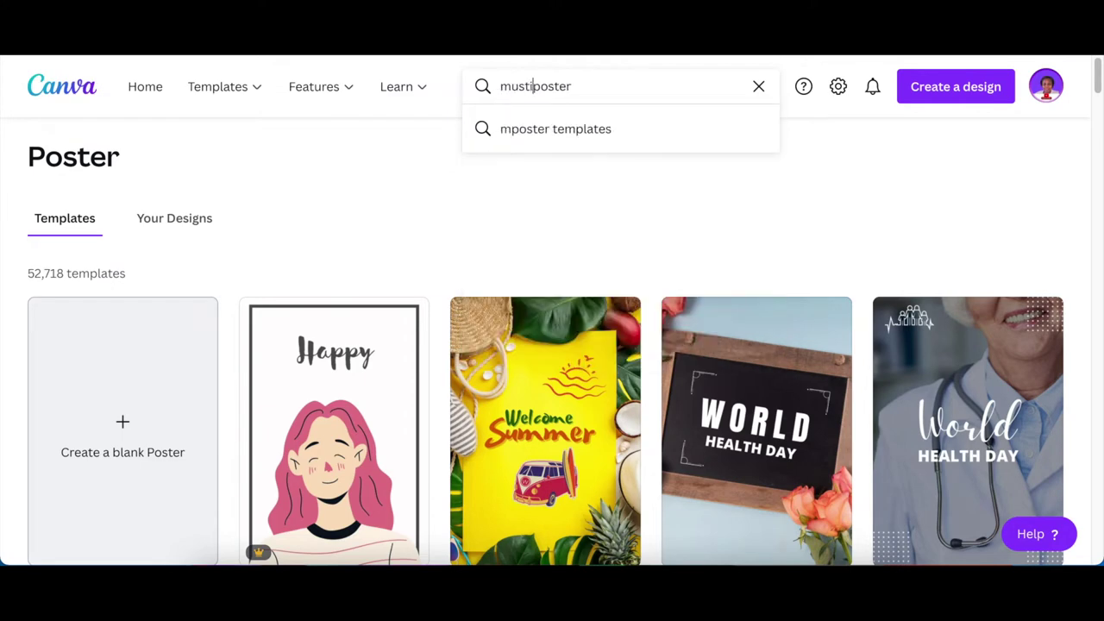
pyautogui.press('Return')
pyautogui.scroll(-10, 323, 380)
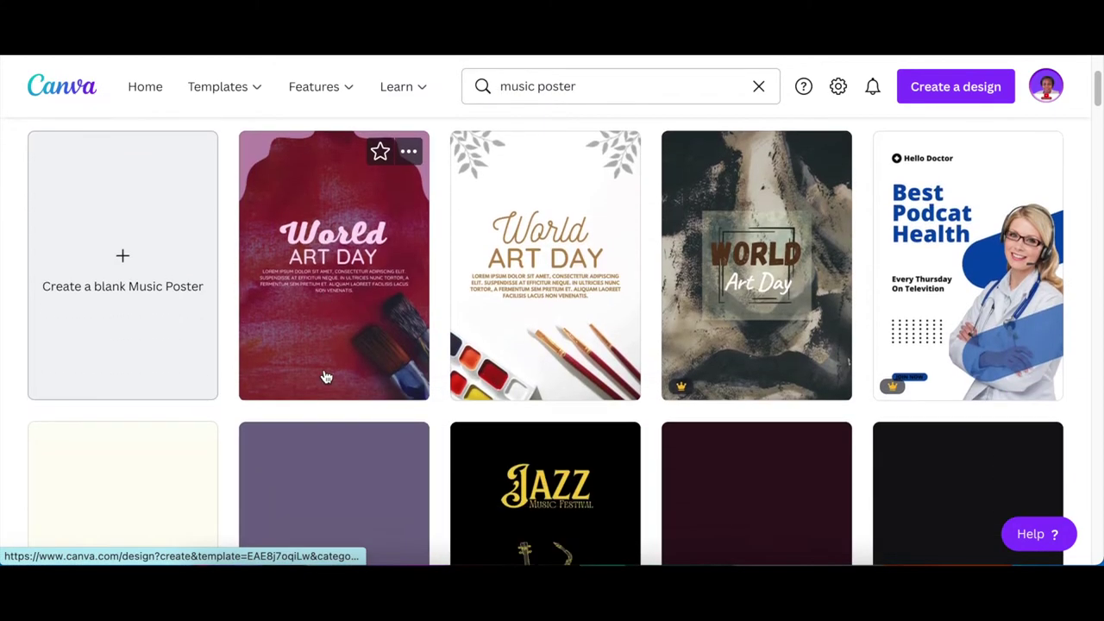
pyautogui.scroll(-6, 306, 397)
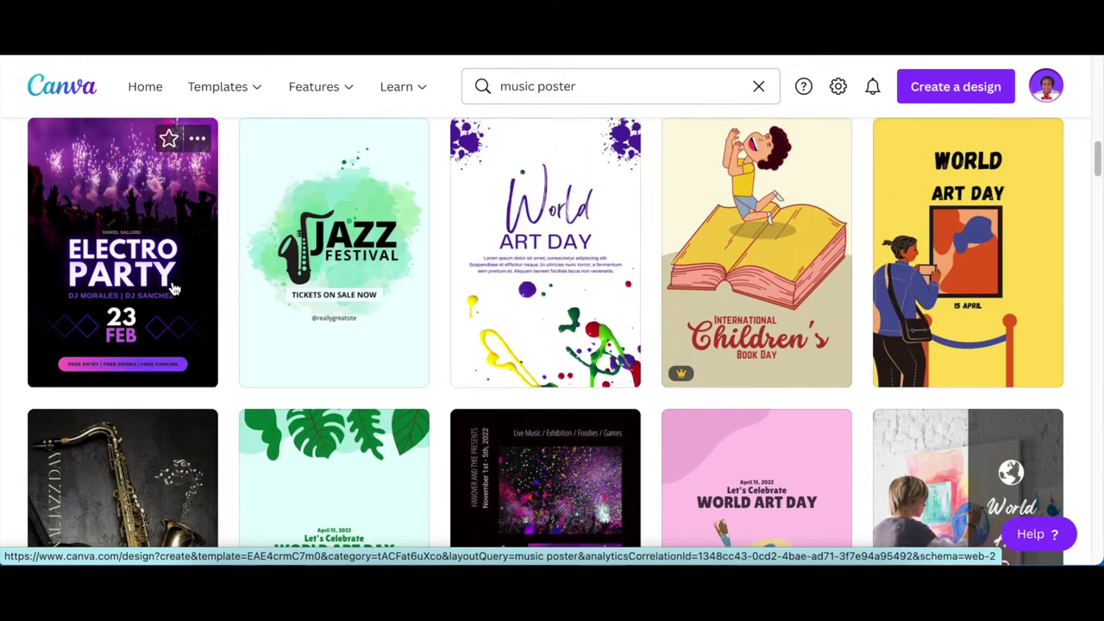
pyautogui.scroll(2, 172, 289)
pyautogui.scroll(-7, 172, 289)
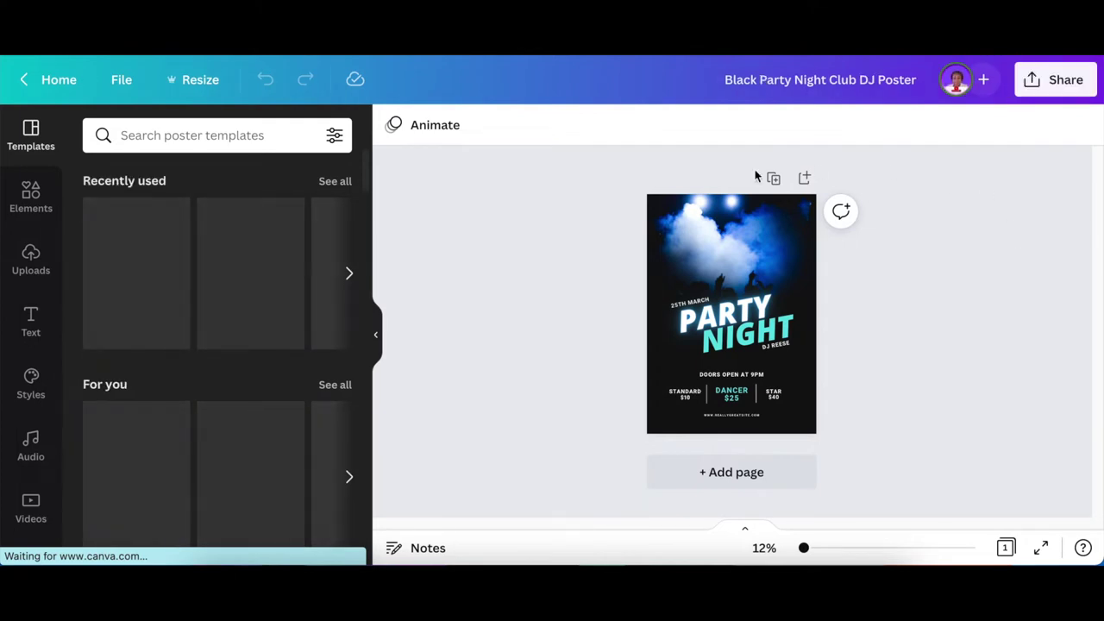
# - Zoom the Party Night poster to 27% and select the blue smoke photo at its top
pyautogui.moveTo(804, 550); pyautogui.dragTo(808, 549)
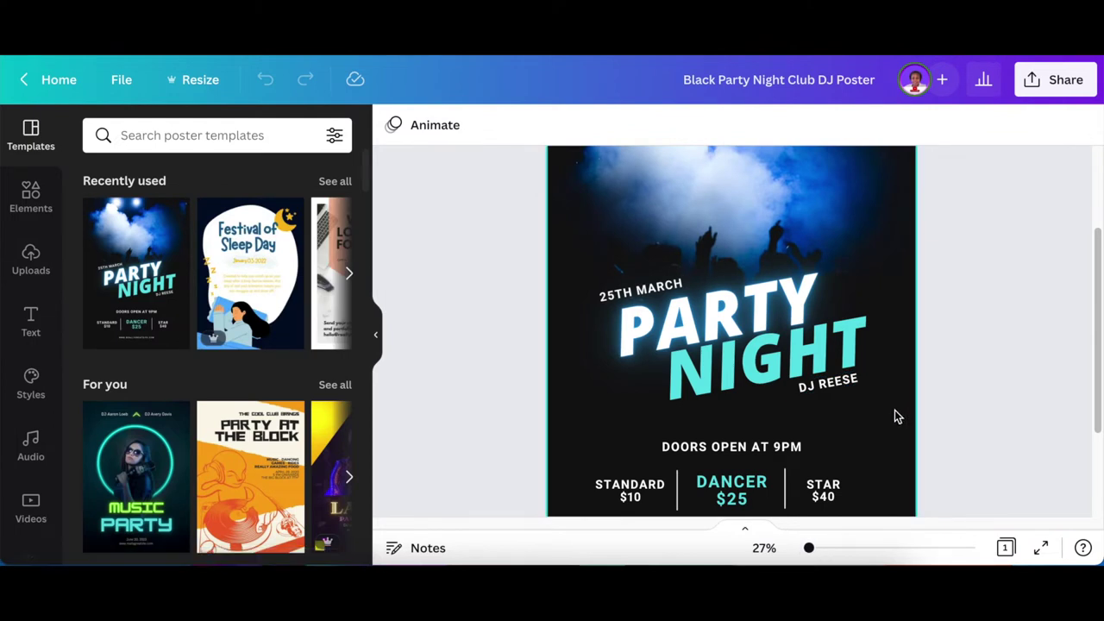
pyautogui.scroll(3, 791, 356)
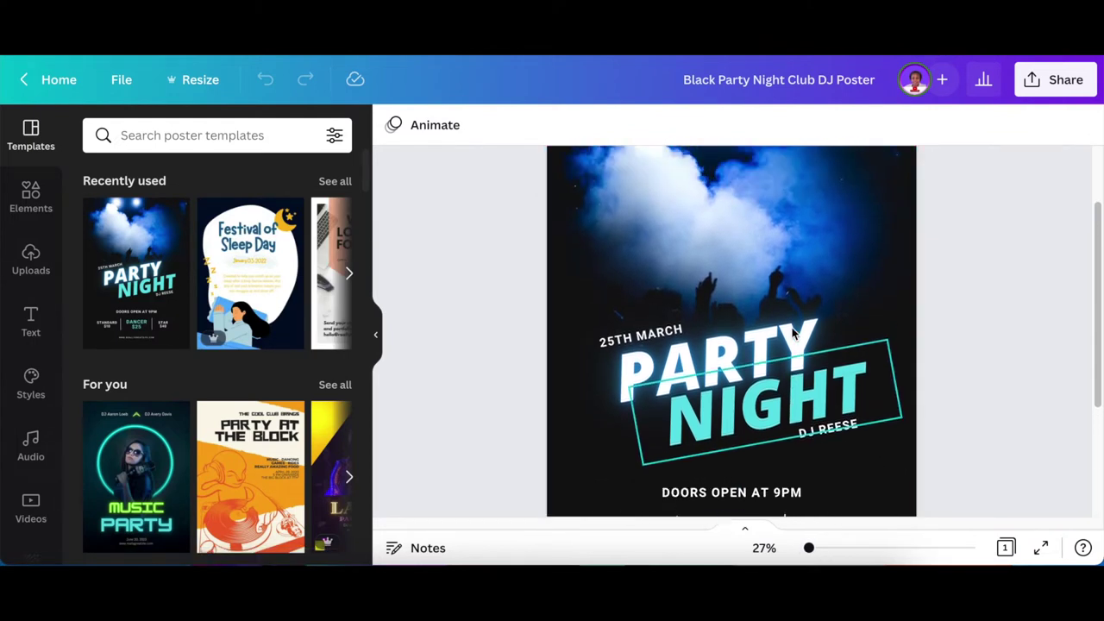
pyautogui.click(704, 255)
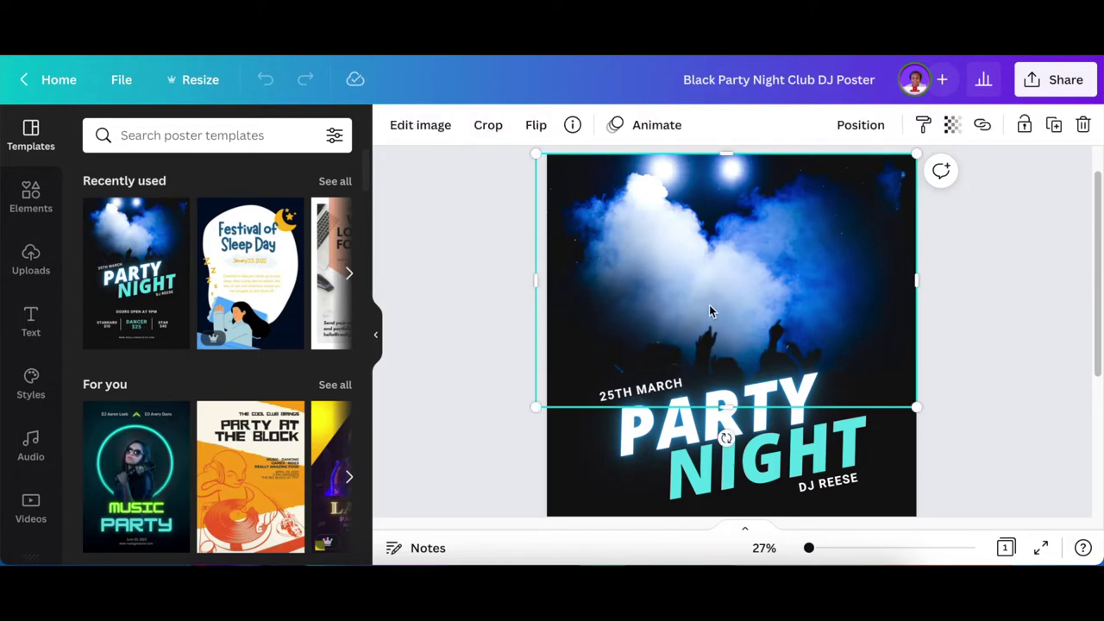
pyautogui.scroll(-4, 749, 326)
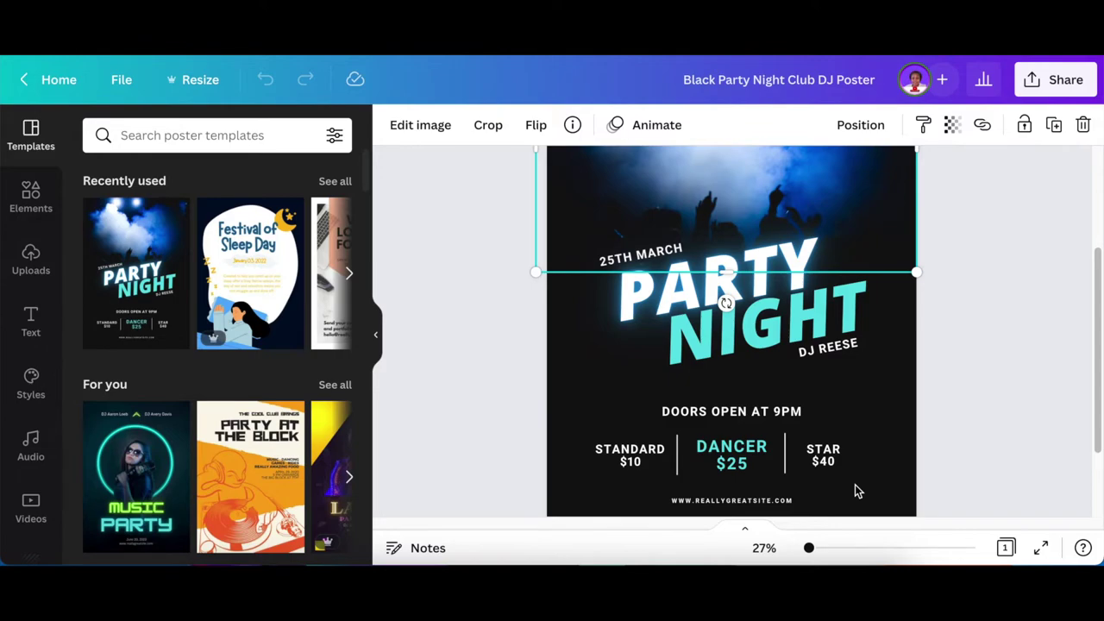
# - Change the poster date from 25TH MARCH to 25TH APRIL
pyautogui.click(634, 257)
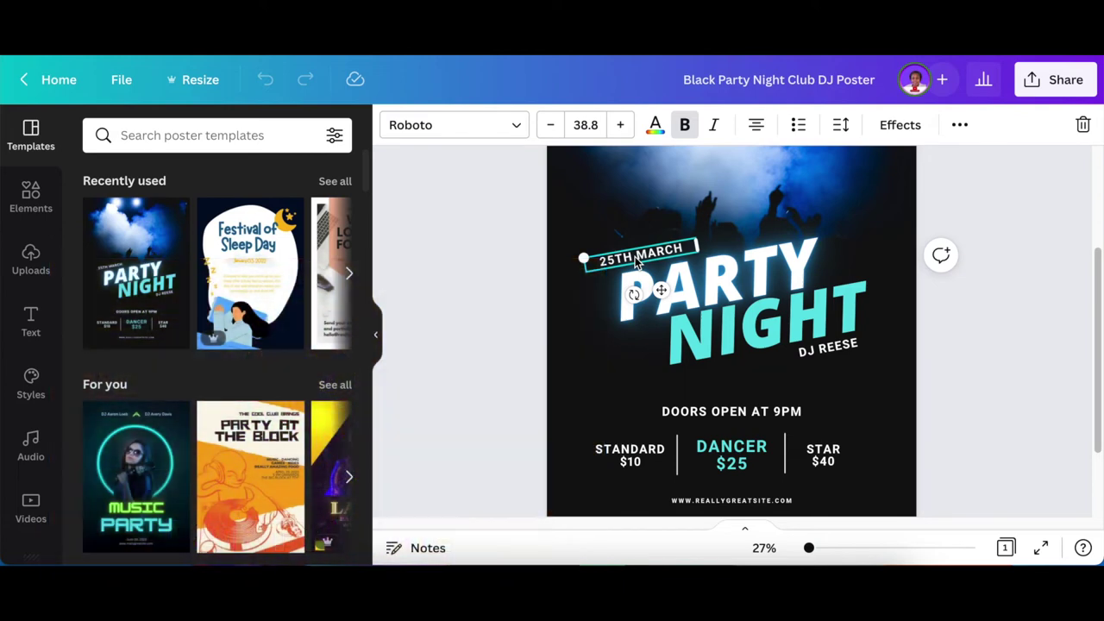
pyautogui.click(636, 259)
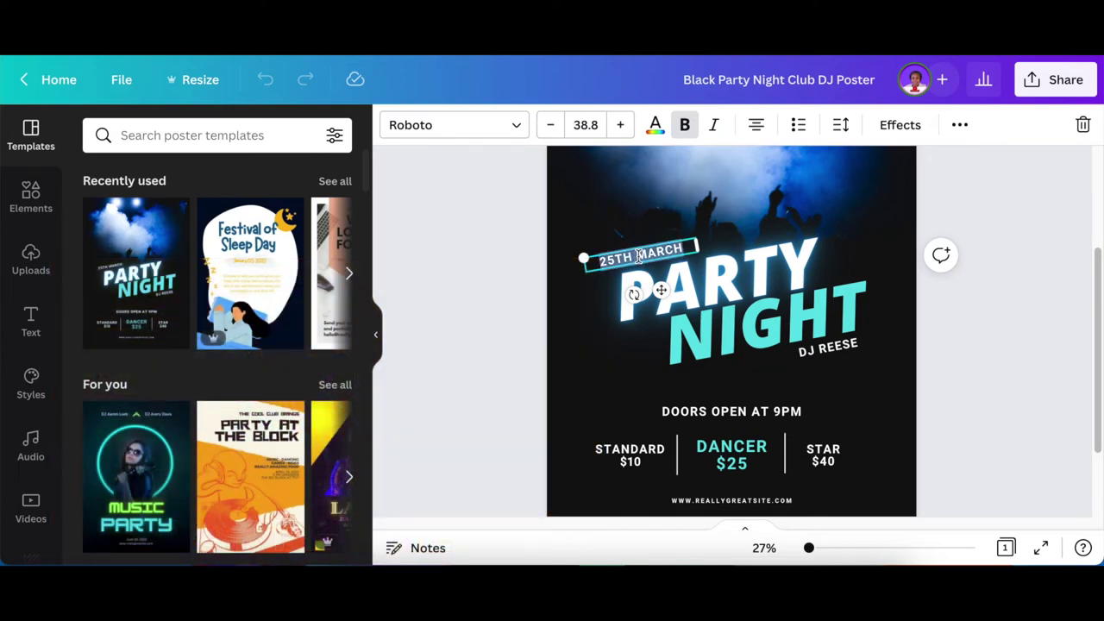
pyautogui.click(637, 257)
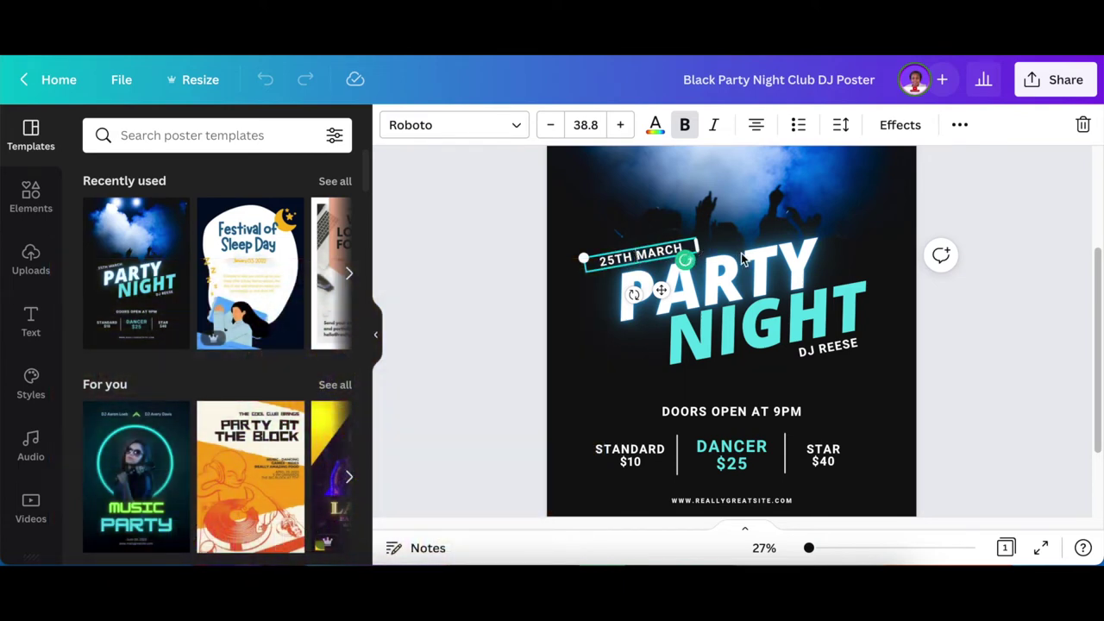
pyautogui.hotkey('shift', 'End')
pyautogui.write('APRIL')
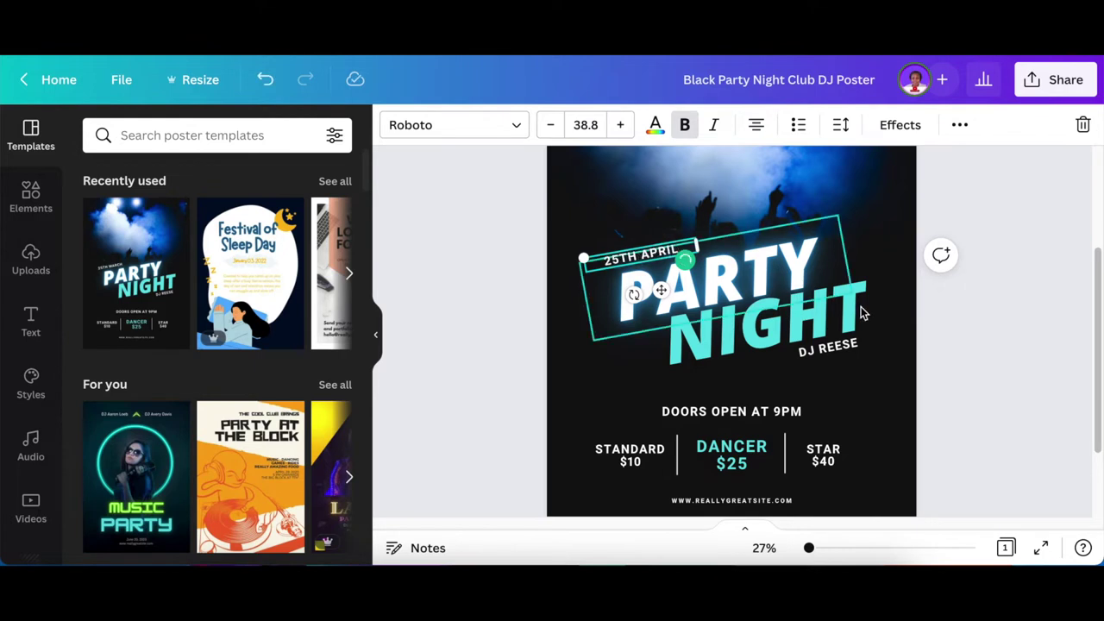
# - Recolour the NIGHT headline from turquoise to the brand purple
pyautogui.click(743, 338)
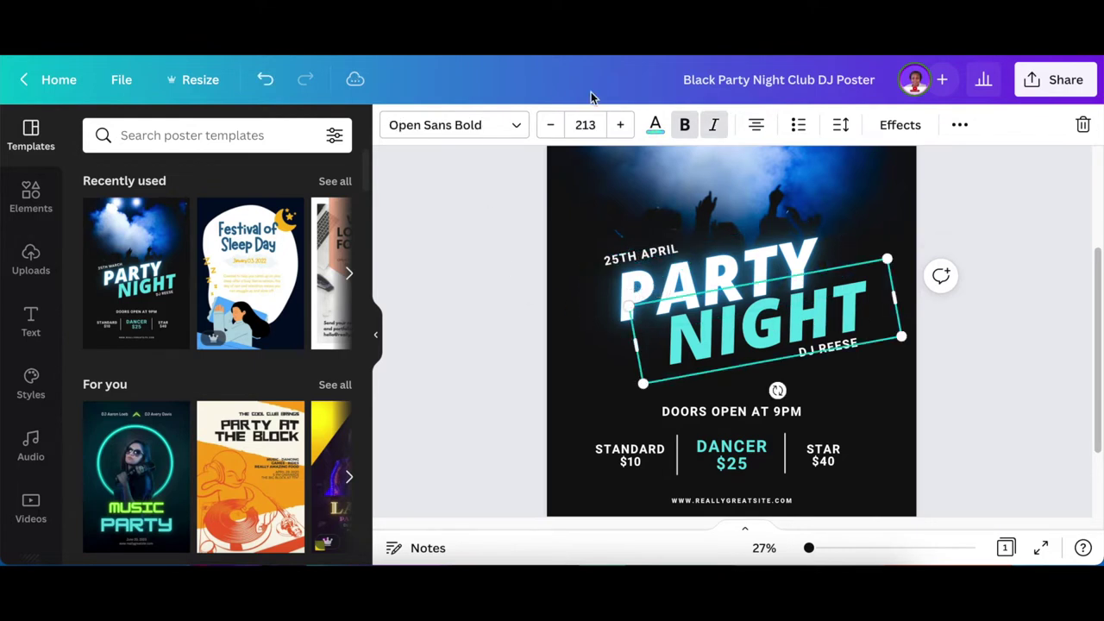
pyautogui.click(654, 124)
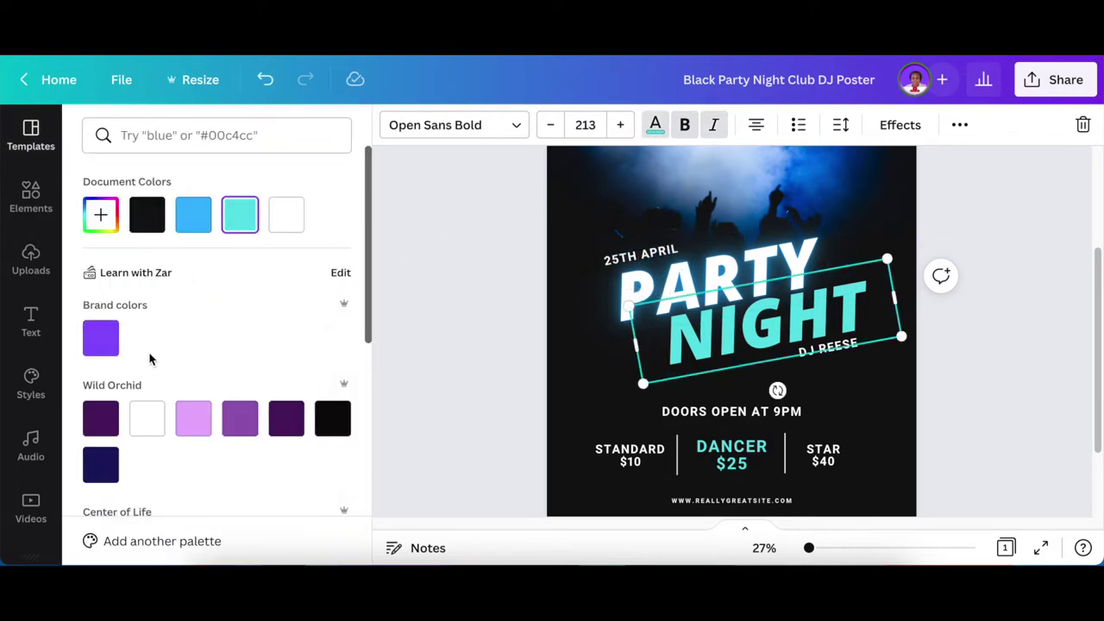
pyautogui.click(101, 337)
pyautogui.click(589, 322)
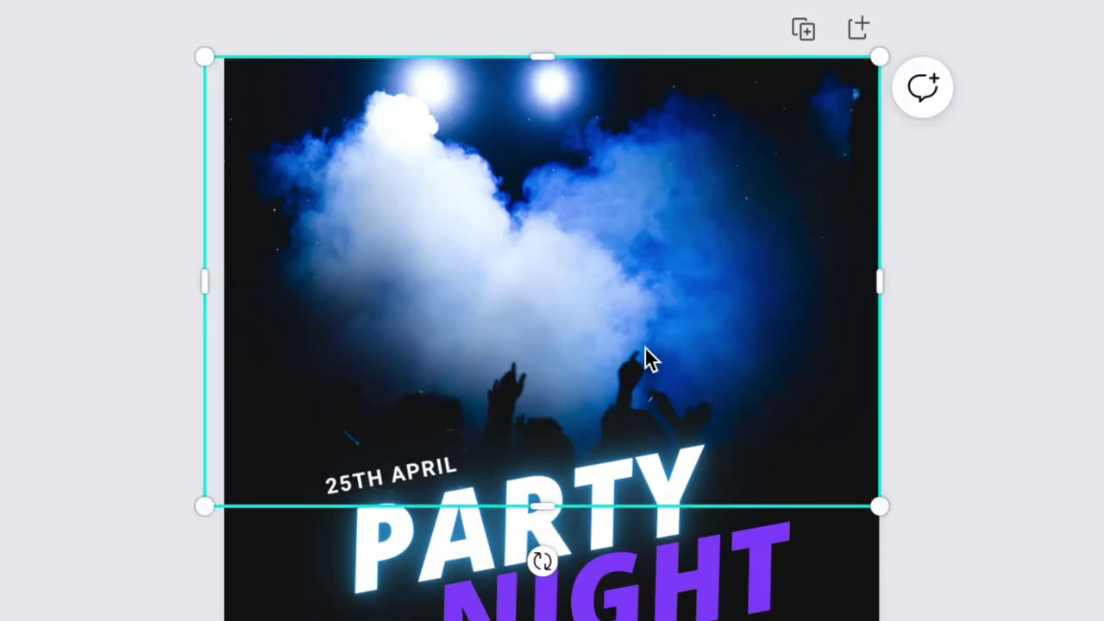
# - Stretch the blue smoke photo so it covers the entire poster down to the bottom
pyautogui.scroll(-5, 479, 324)
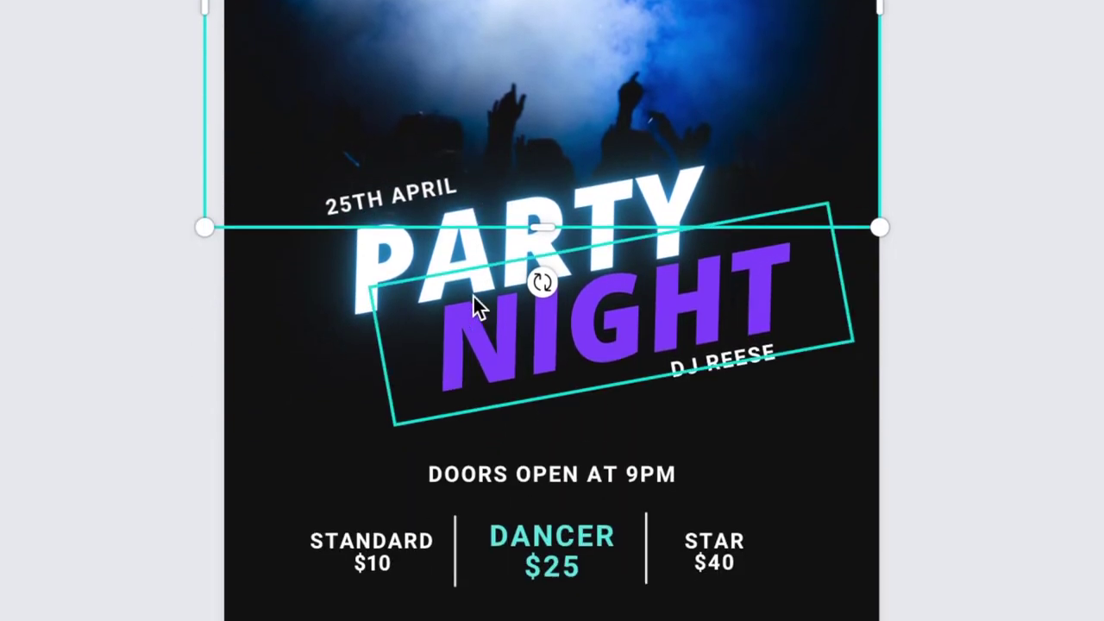
pyautogui.moveTo(202, 228); pyautogui.dragTo(0, 552)
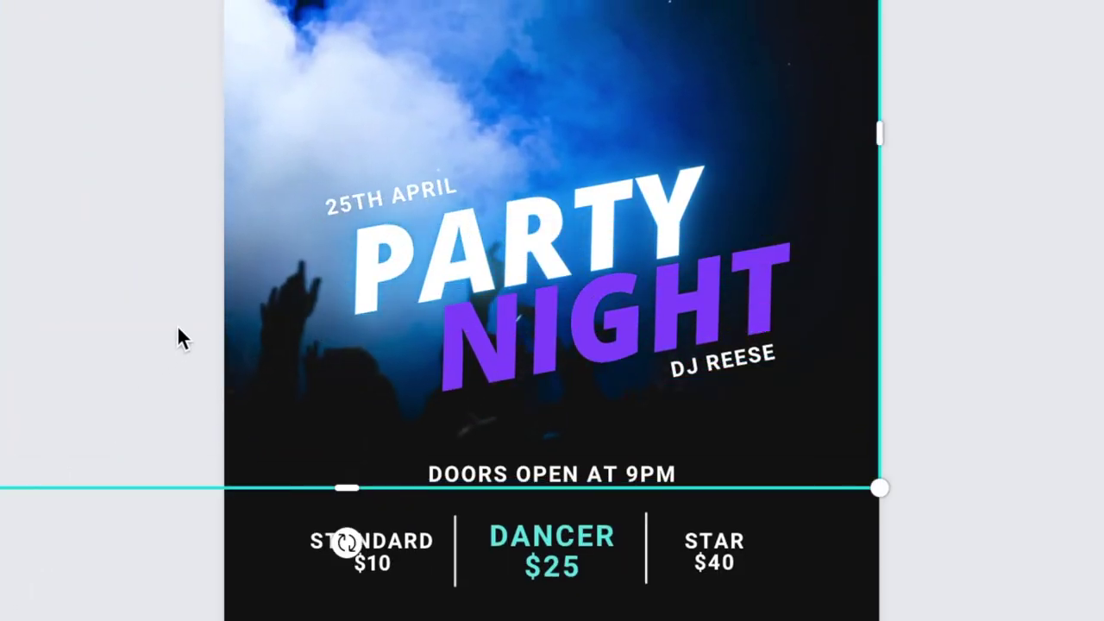
pyautogui.moveTo(320, 117); pyautogui.dragTo(428, 226)
pyautogui.scroll(-2, 431, 270)
pyautogui.scroll(4, 431, 283)
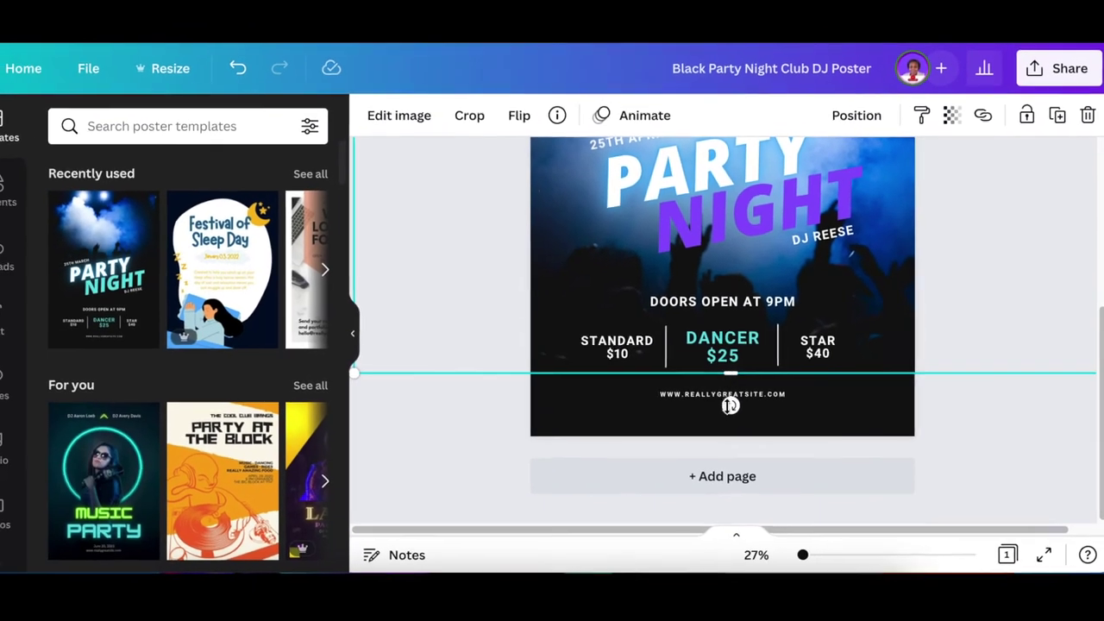
pyautogui.moveTo(730, 405); pyautogui.dragTo(730, 440)
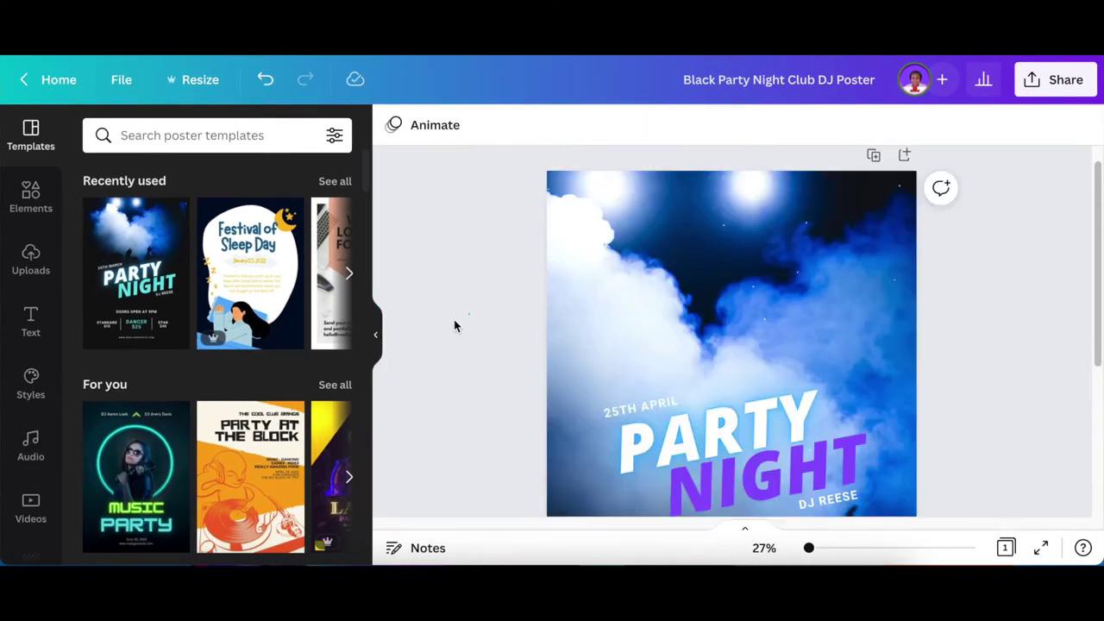
# - Browse 'dj' photos in the Elements library, then clear the search
pyautogui.click(25, 200)
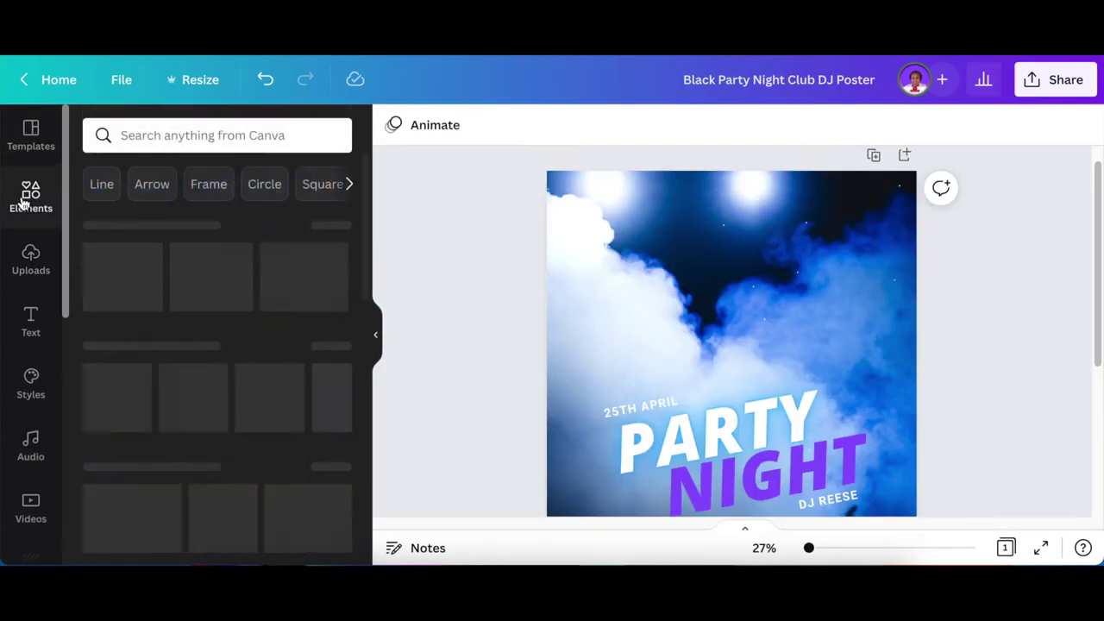
pyautogui.click(147, 138)
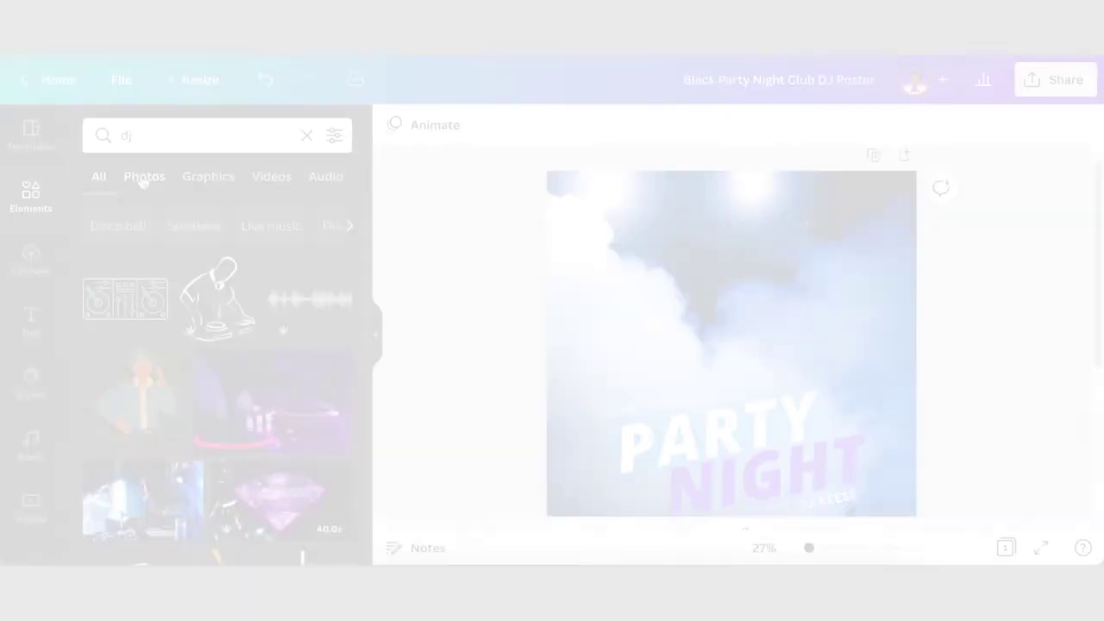
pyautogui.click(144, 178)
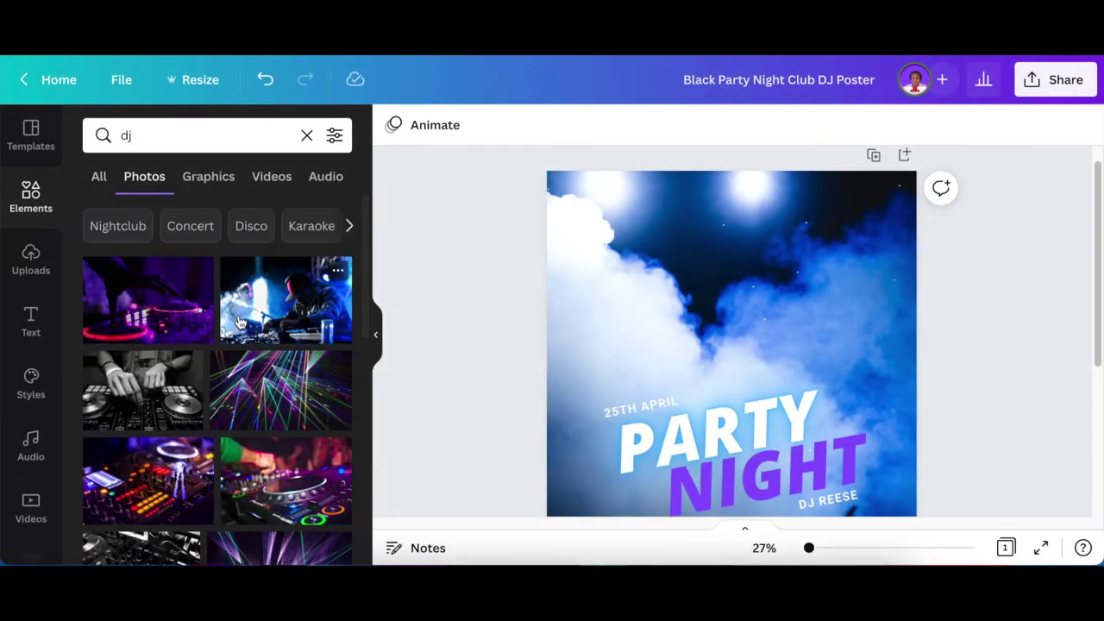
pyautogui.scroll(-8, 259, 328)
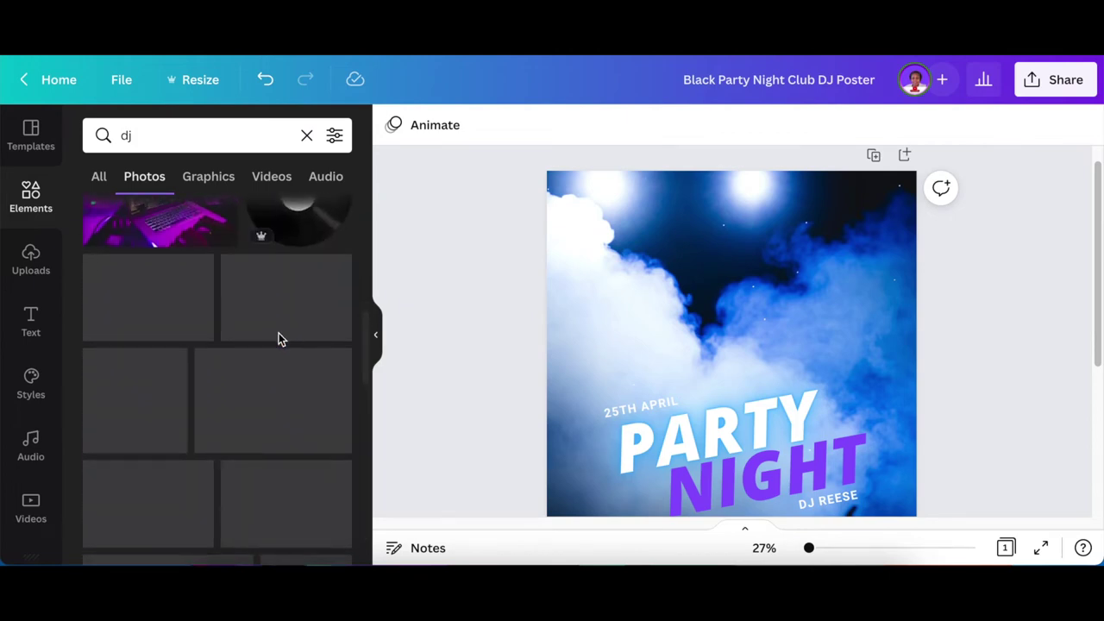
pyautogui.scroll(-1, 278, 336)
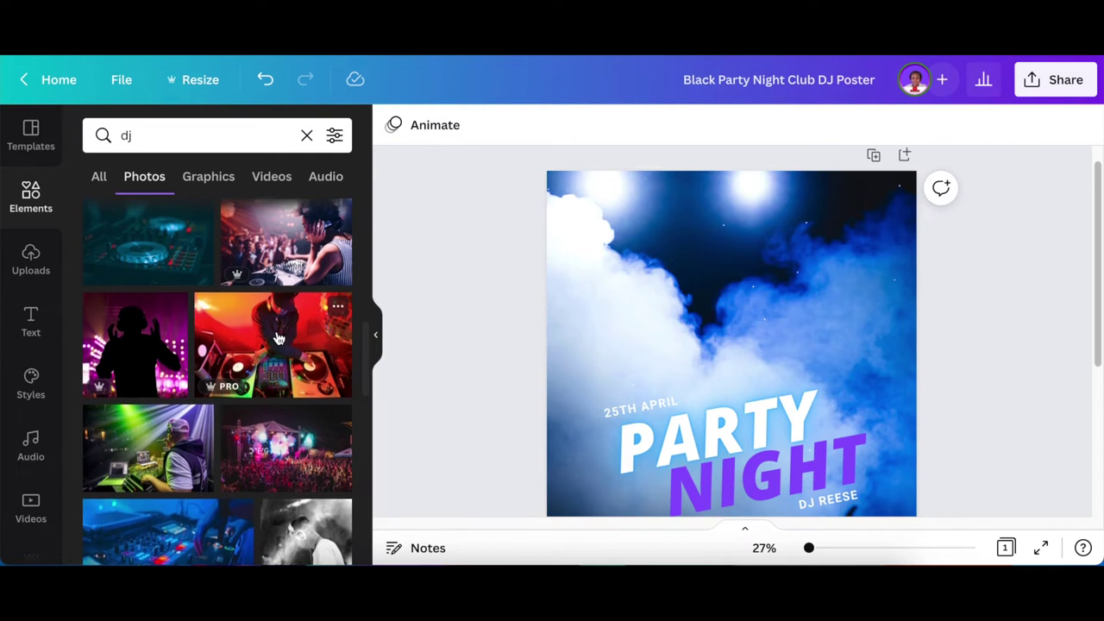
pyautogui.scroll(-2, 278, 336)
pyautogui.scroll(-4, 276, 339)
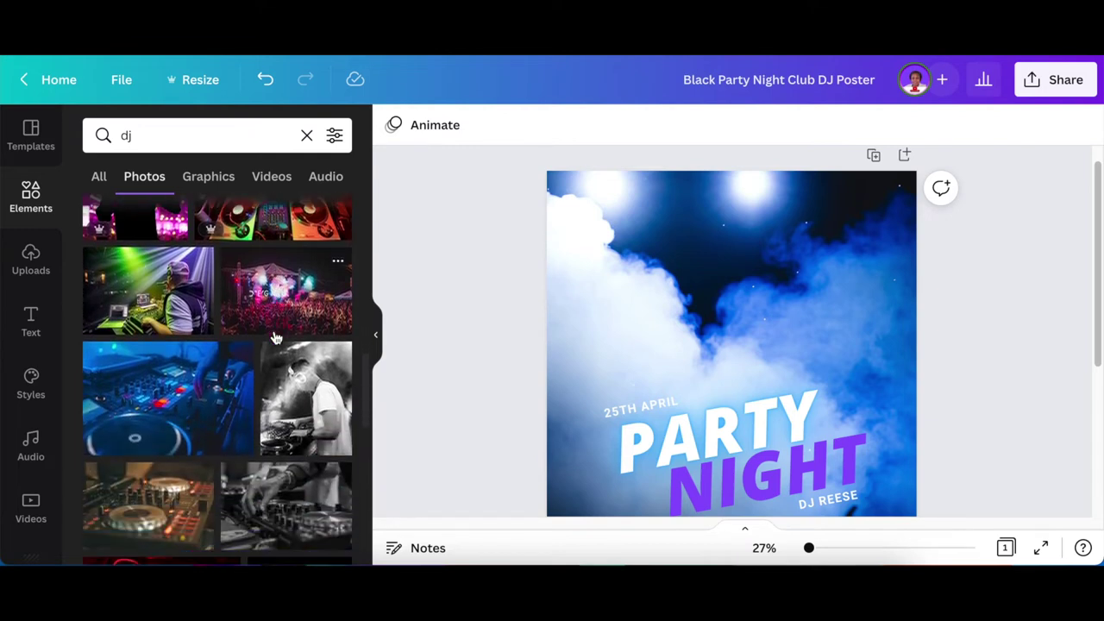
pyautogui.click(306, 135)
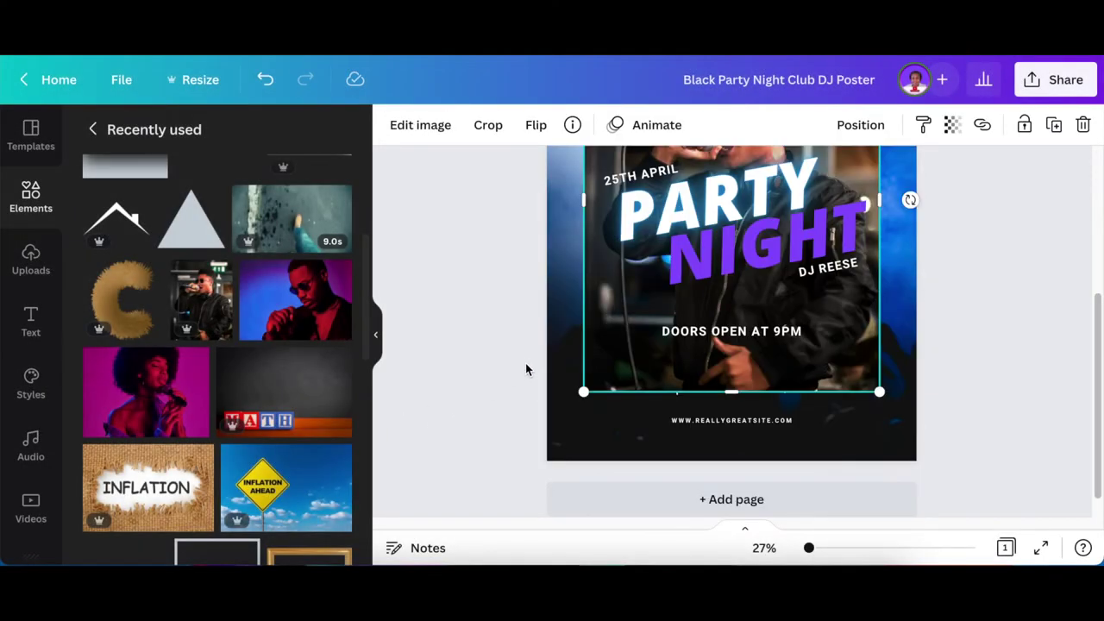
# - Remove the singer photo's background and resize it over the smoke behind PARTY NIGHT
pyautogui.scroll(3, 600, 312)
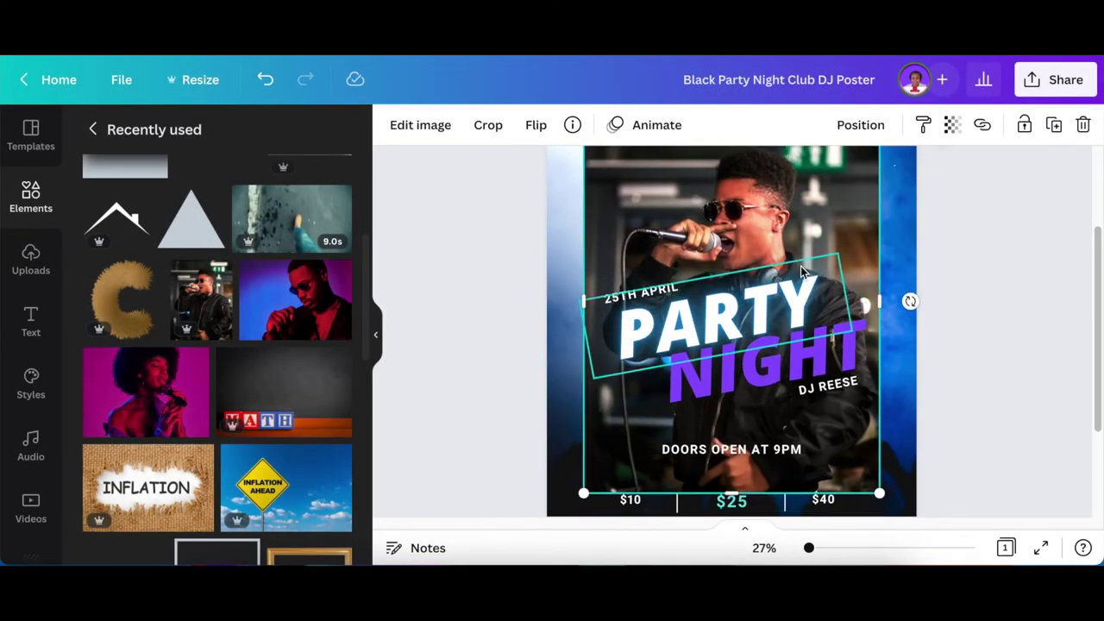
pyautogui.scroll(3, 800, 266)
pyautogui.click(423, 124)
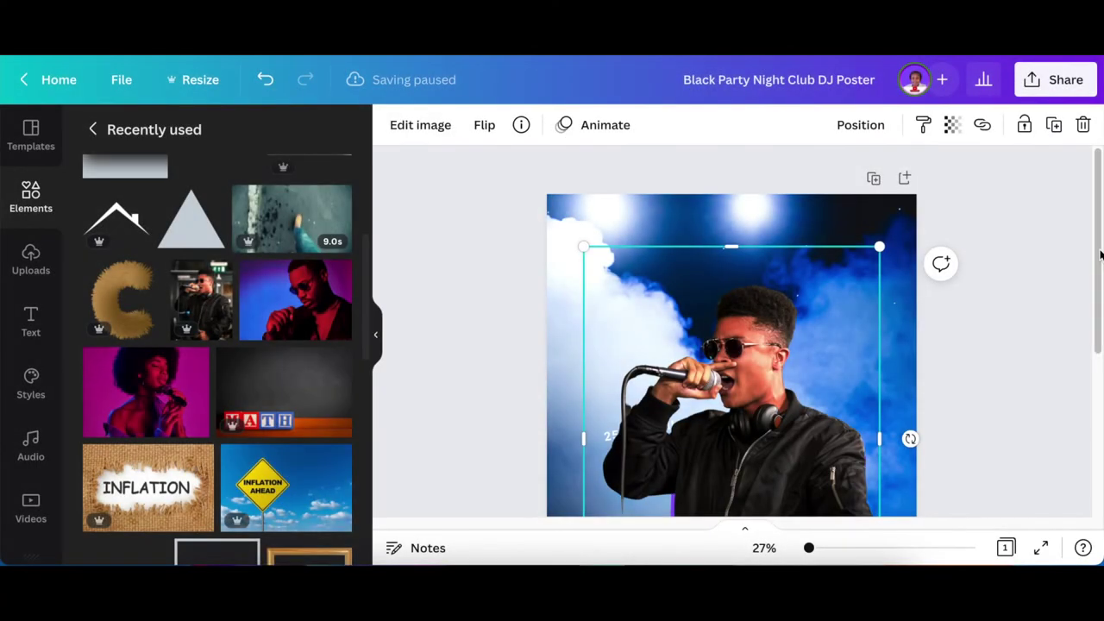
pyautogui.moveTo(1099, 253); pyautogui.dragTo(1100, 339)
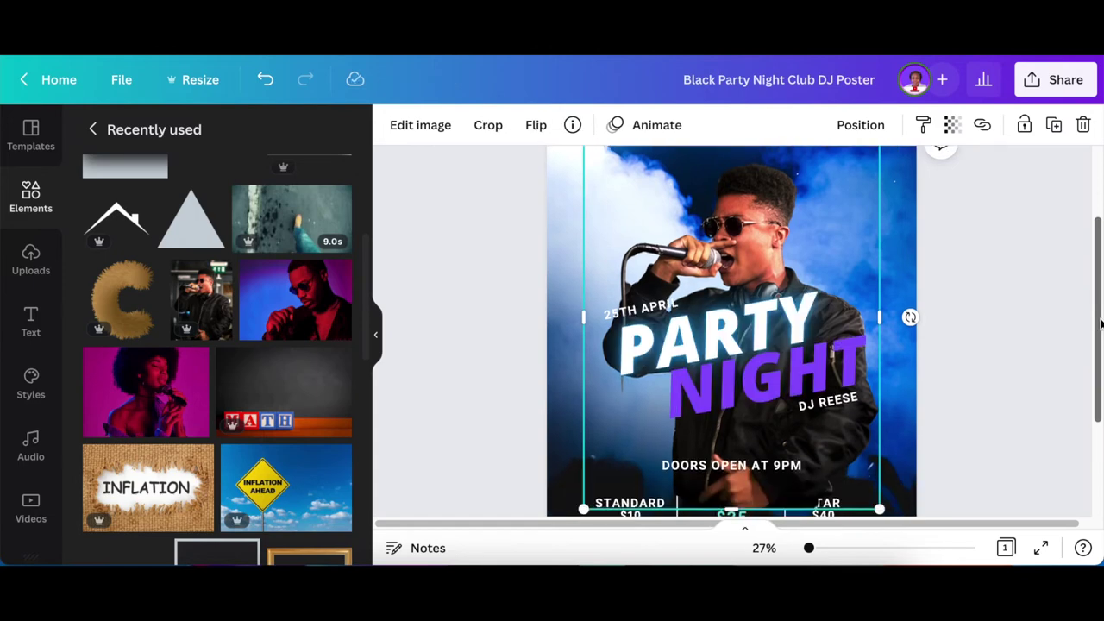
pyautogui.click(973, 358)
pyautogui.click(791, 192)
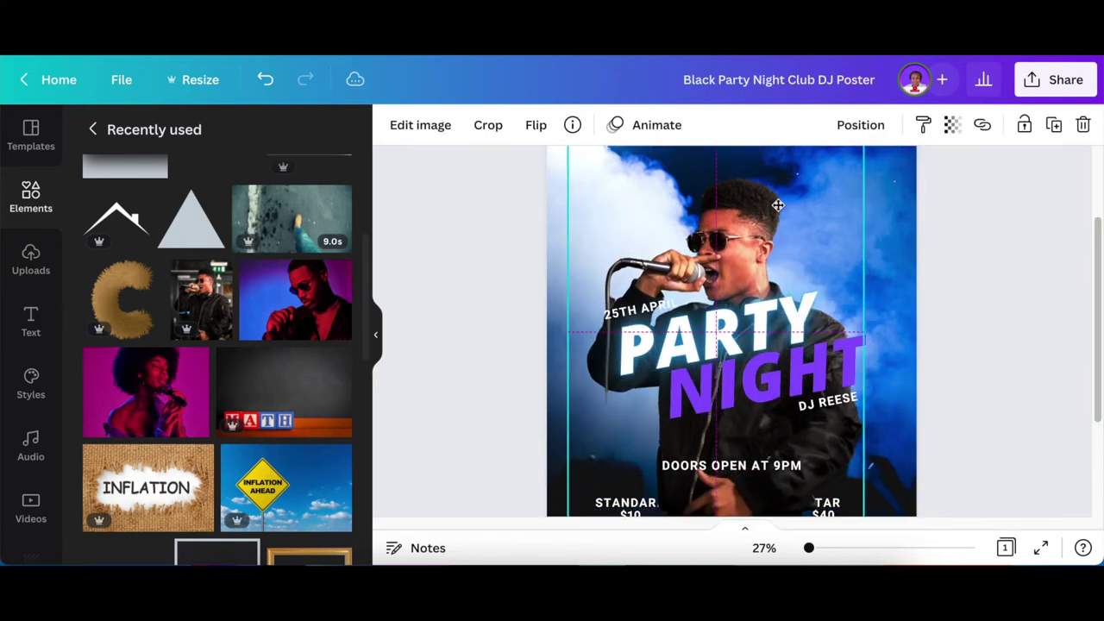
pyautogui.scroll(-2, 900, 370)
pyautogui.scroll(5, 977, 369)
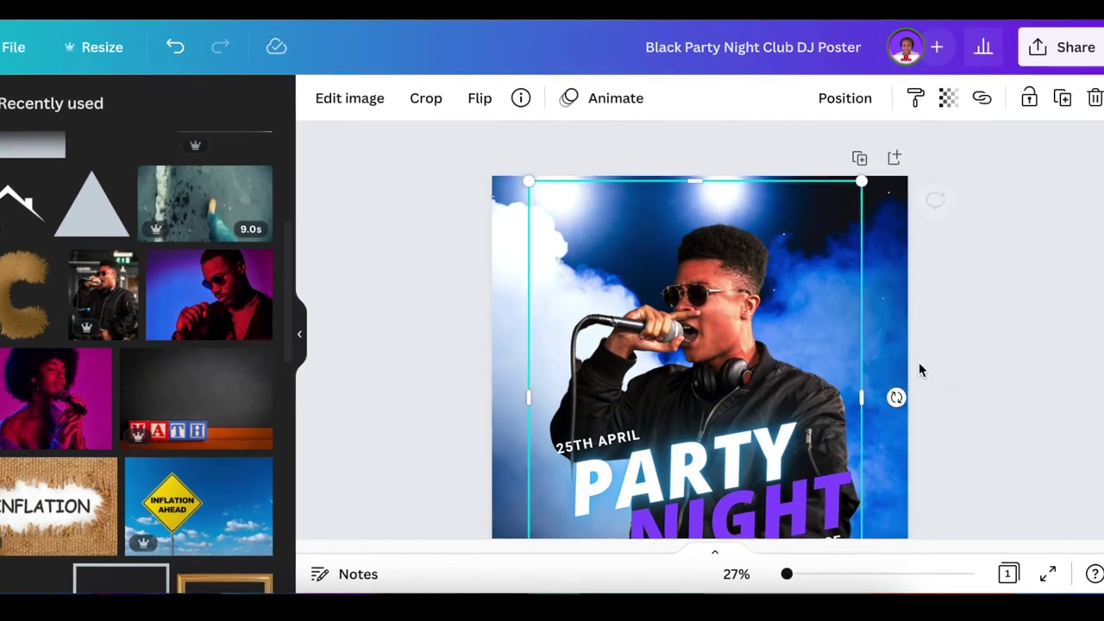
pyautogui.click(954, 383)
pyautogui.scroll(-5, 906, 414)
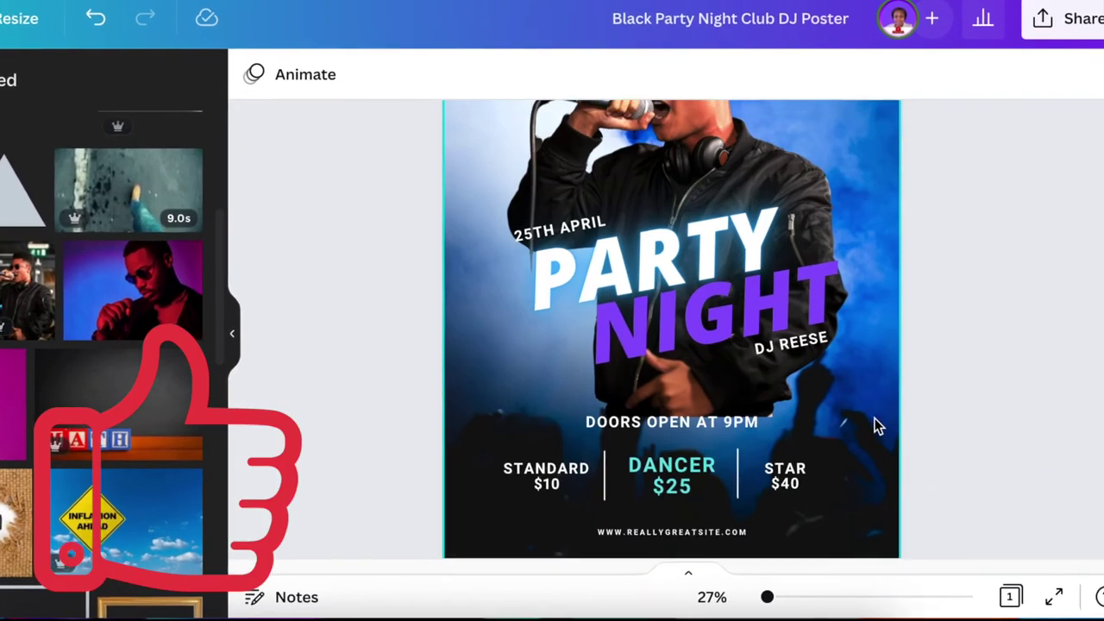
pyautogui.click(802, 233)
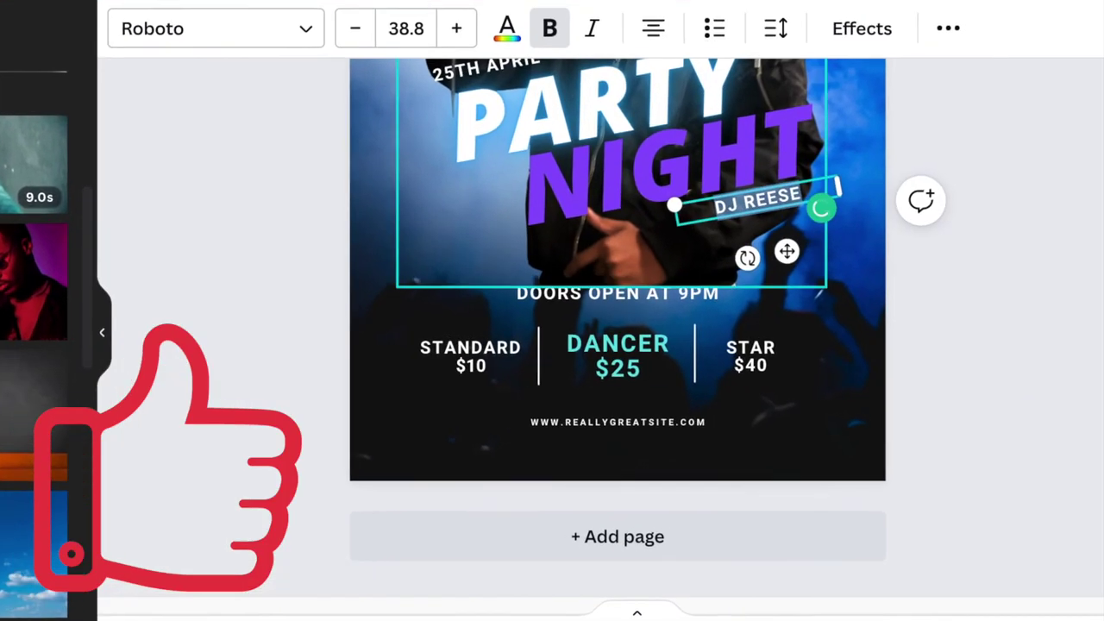
pyautogui.write('DJ ZIYAWA')
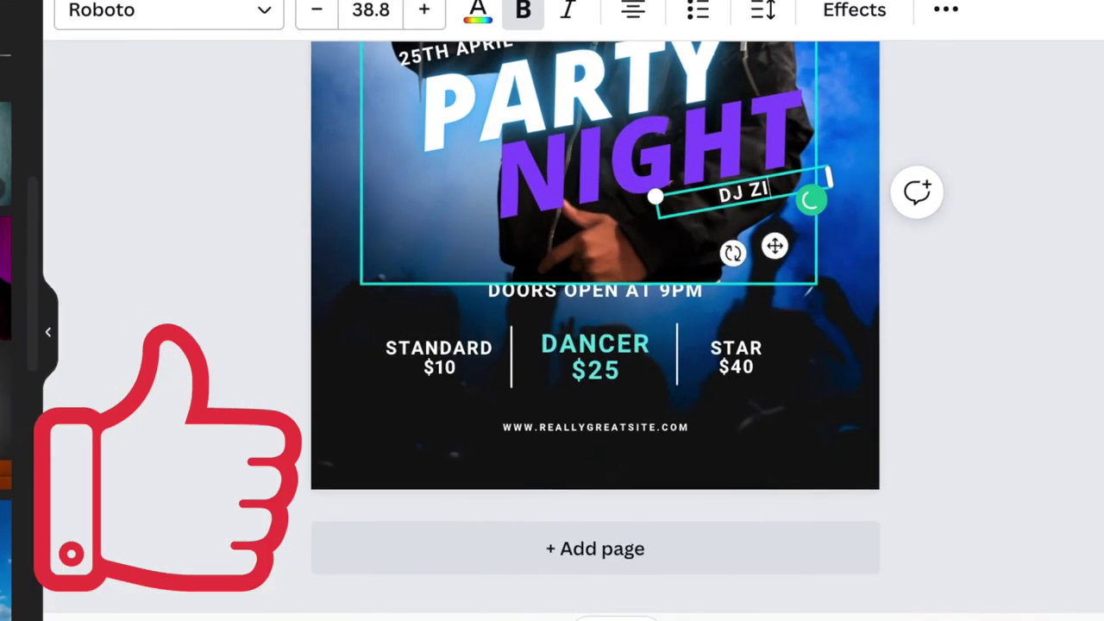
pyautogui.click(595, 427)
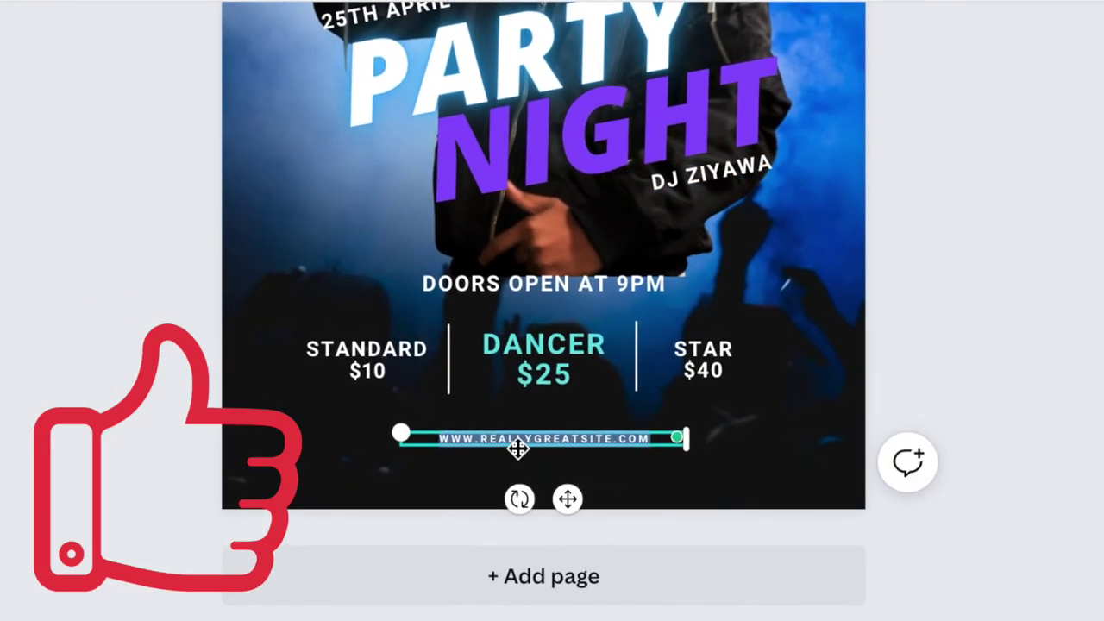
pyautogui.write('www')
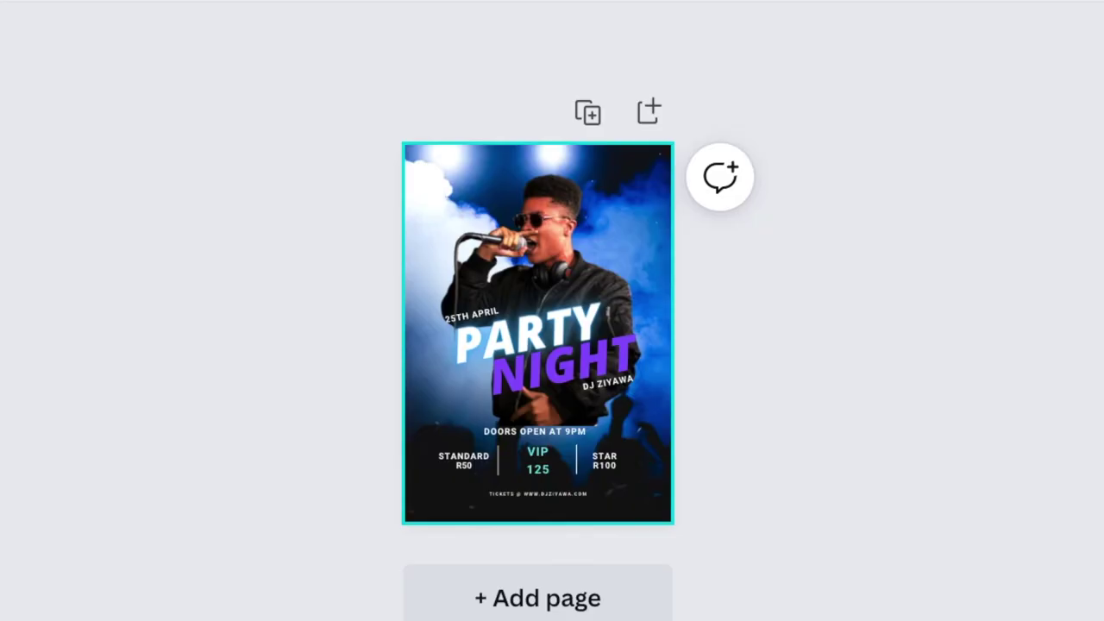
pyautogui.hotkey('ctrl', '+')
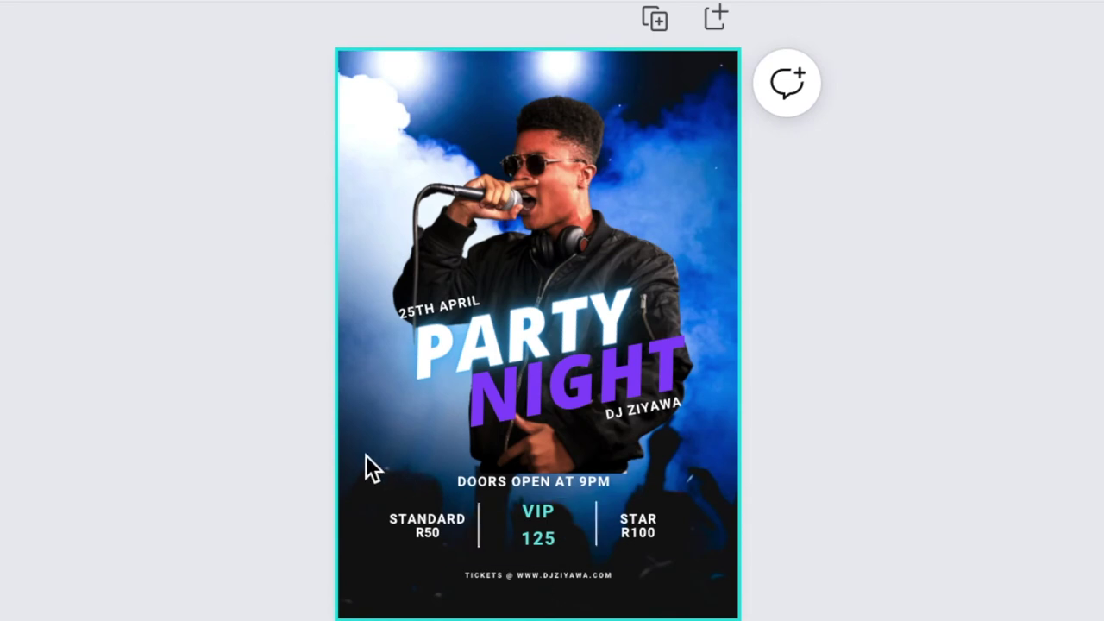